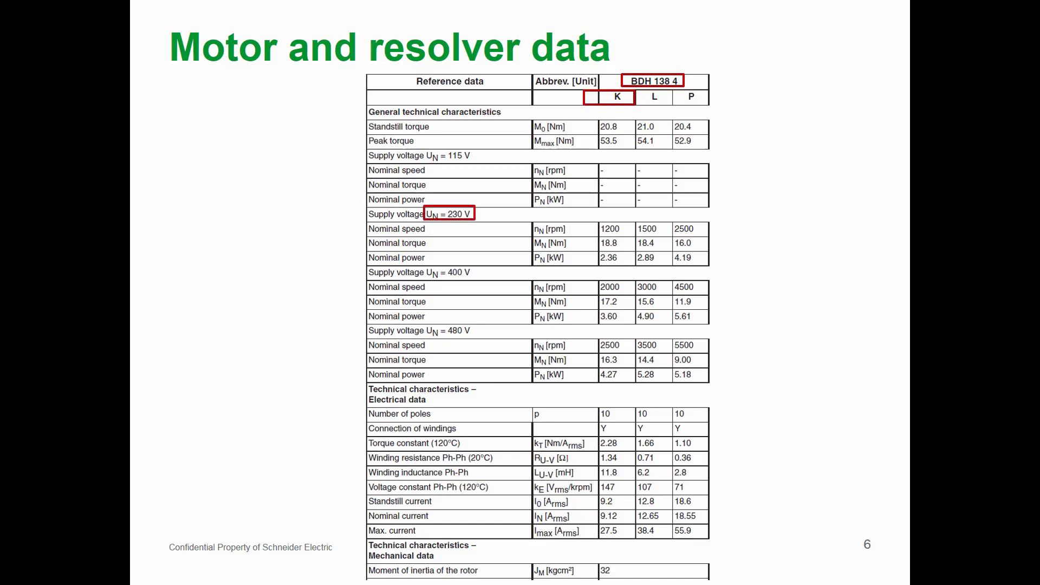
- Reveal the red boxes around the K column's 230 V speed, torque and power values on slide 6
key(Right)
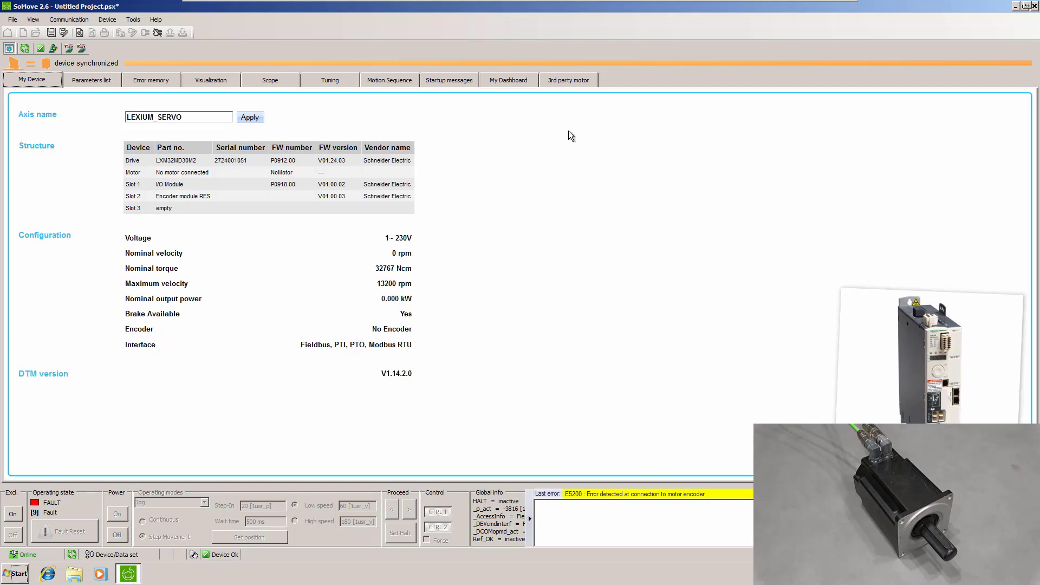
- Switch to the 3rd party motor tab showing encoder 2 not parameterized and encoder type unsupported
click(567, 84)
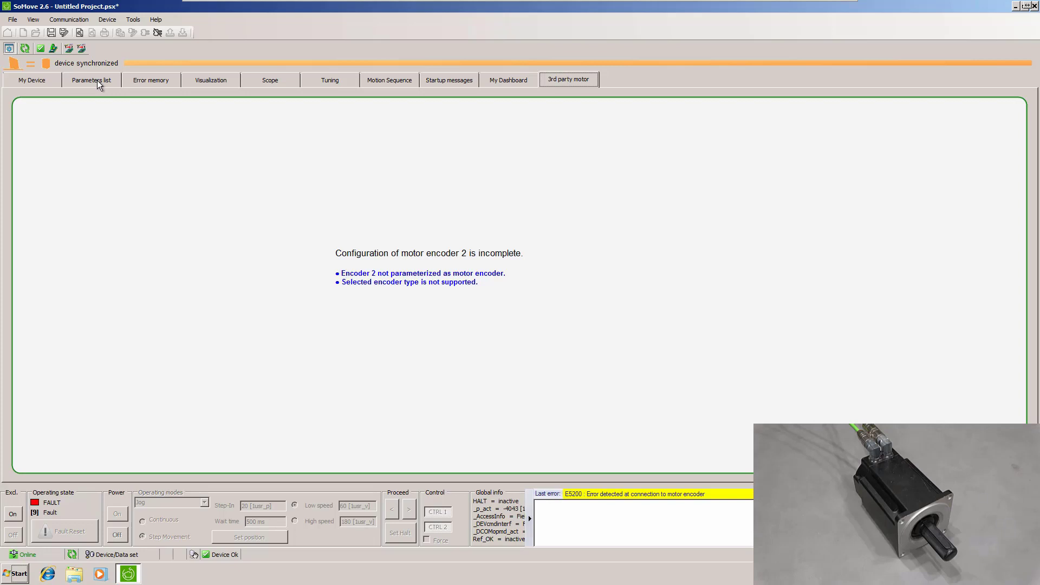
- In the parameter list's Reference and limit switches group, set IOsigLIMP to Inactive
click(98, 83)
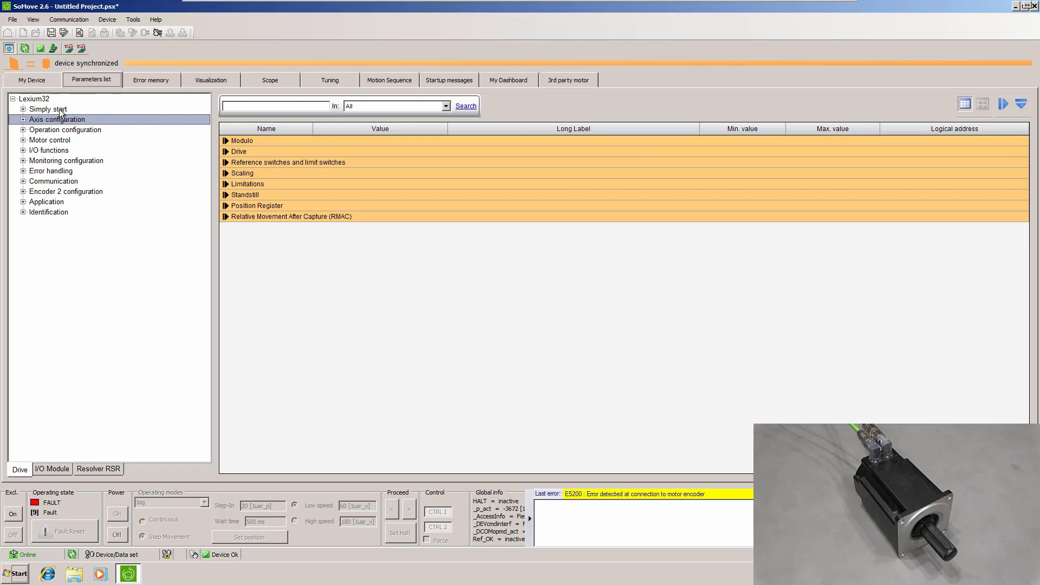
click(23, 119)
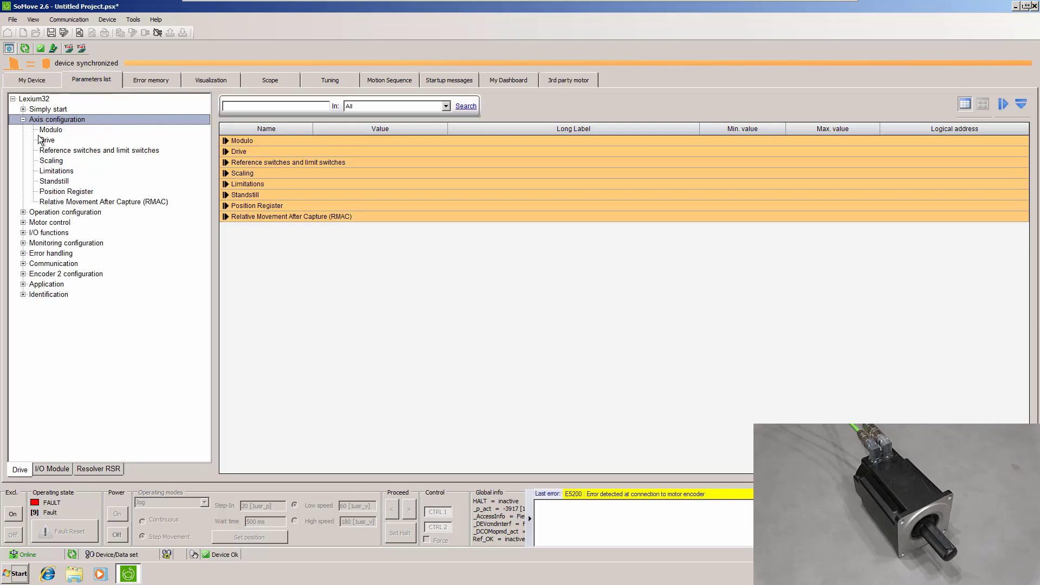
click(47, 151)
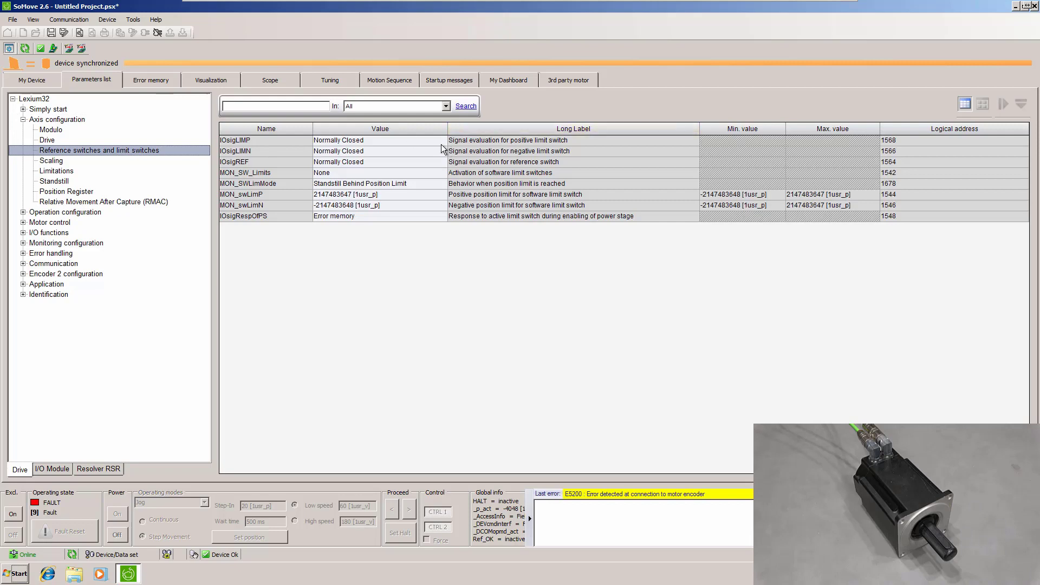
click(443, 142)
click(443, 142)
click(440, 149)
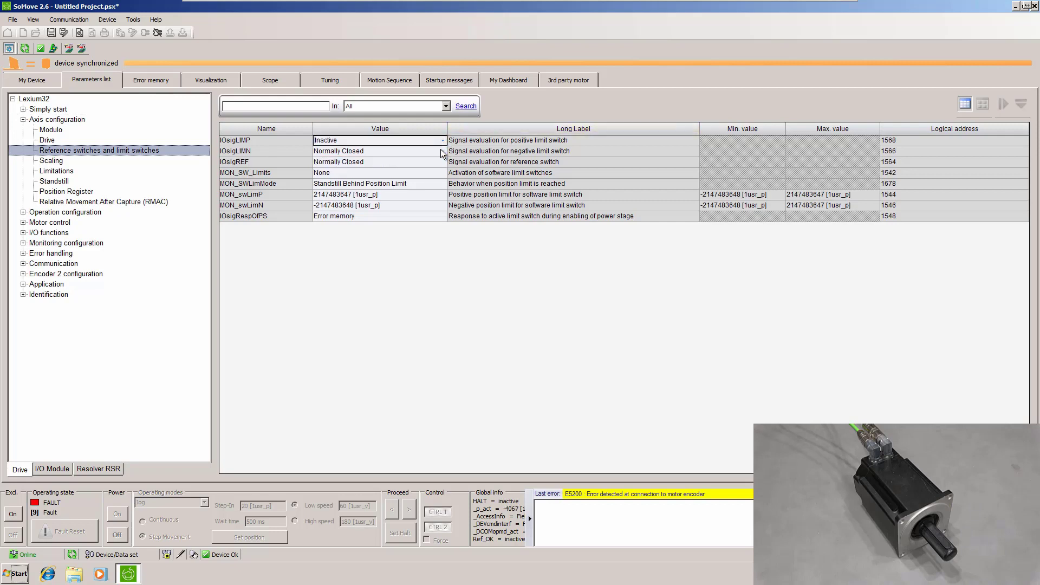
click(440, 149)
- Set IOsigLIMN to Inactive and save the parameters to EEPROM
click(441, 151)
click(440, 151)
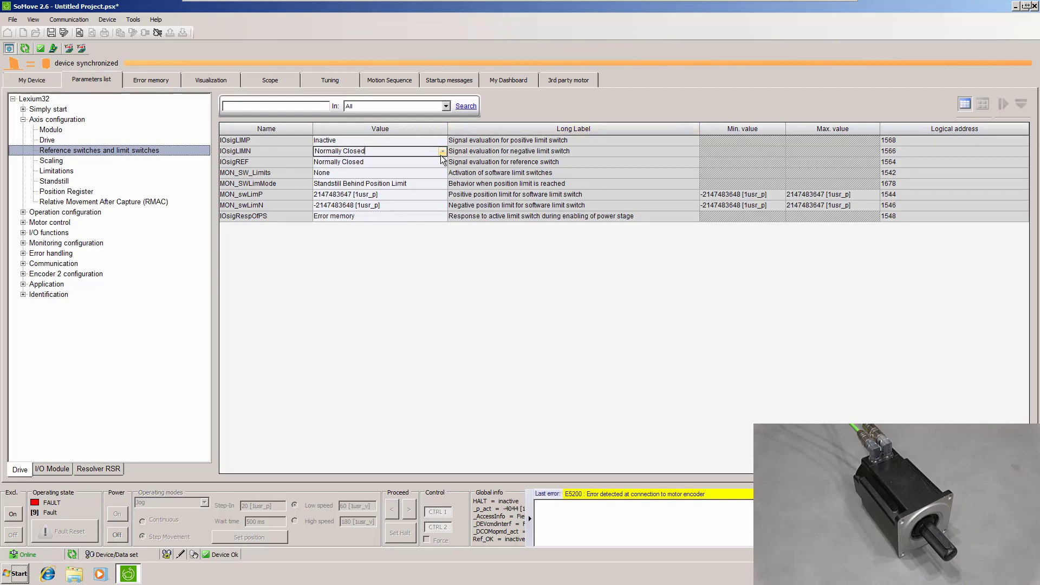
click(441, 152)
click(434, 163)
click(505, 148)
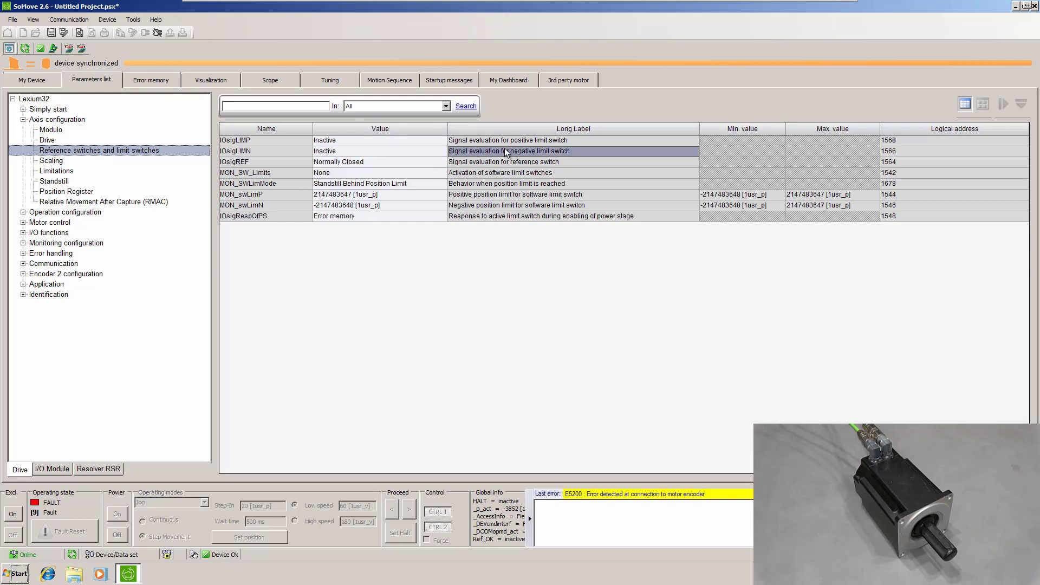
click(56, 49)
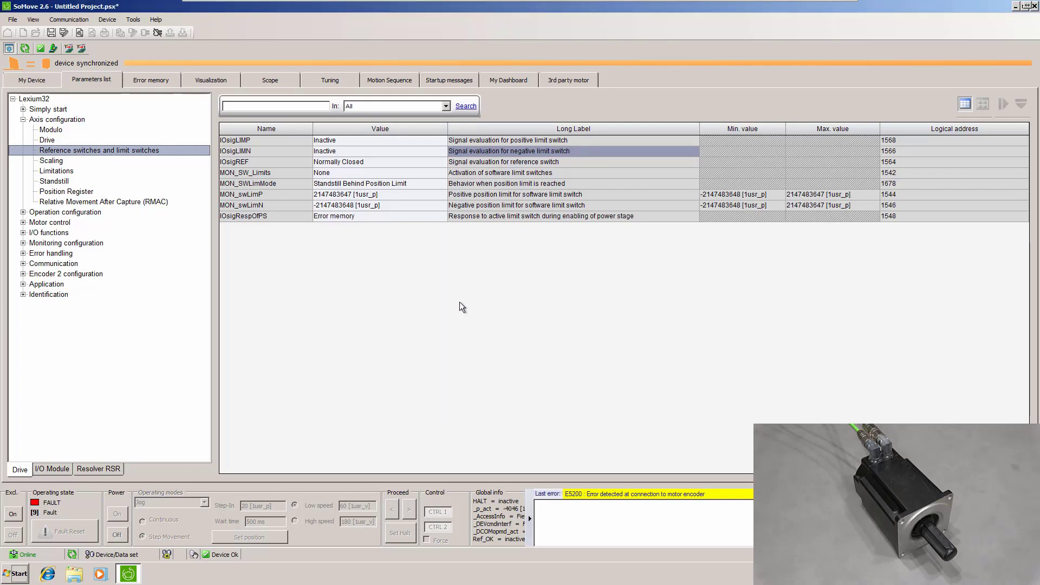
- Under Resolver RSR > Encoder 2 basic settings, set ENC2_usage to Motor
click(98, 471)
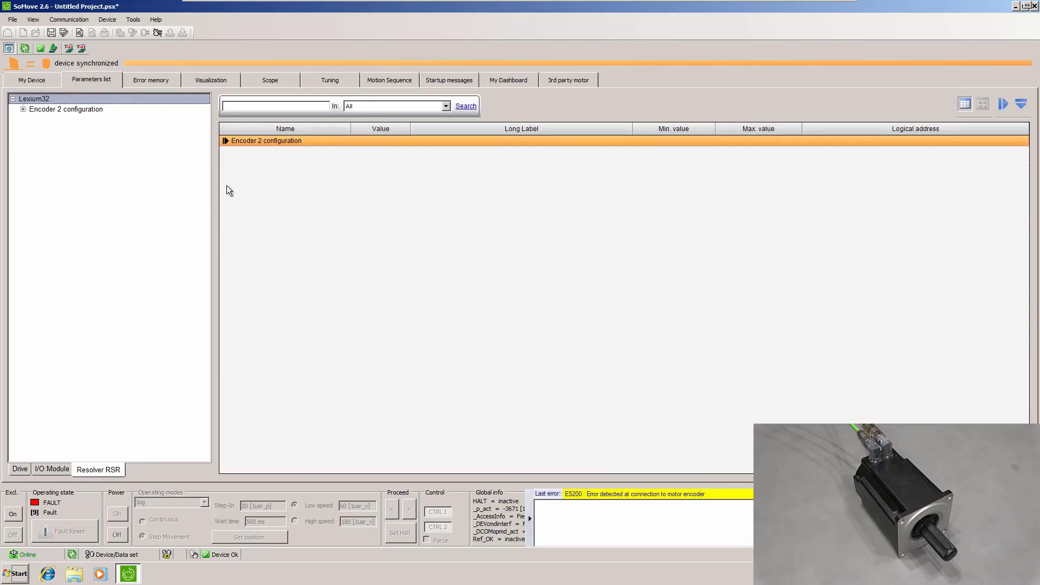
click(225, 141)
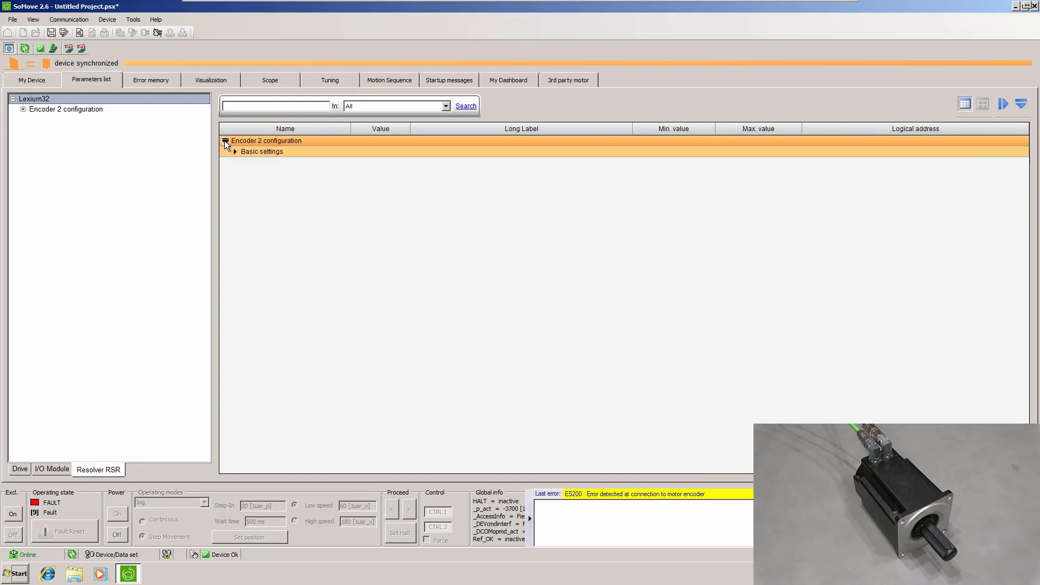
click(235, 152)
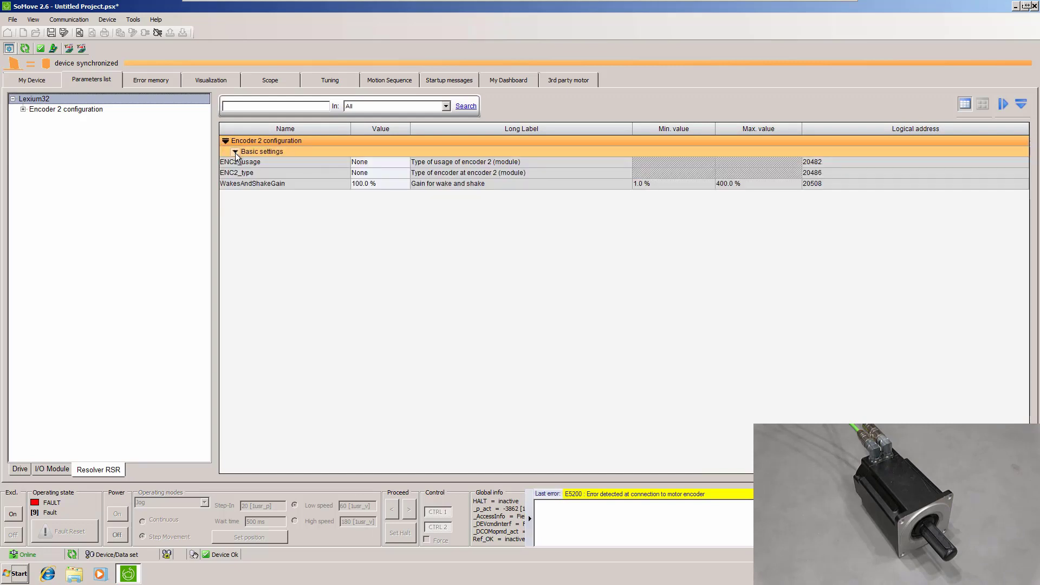
click(382, 163)
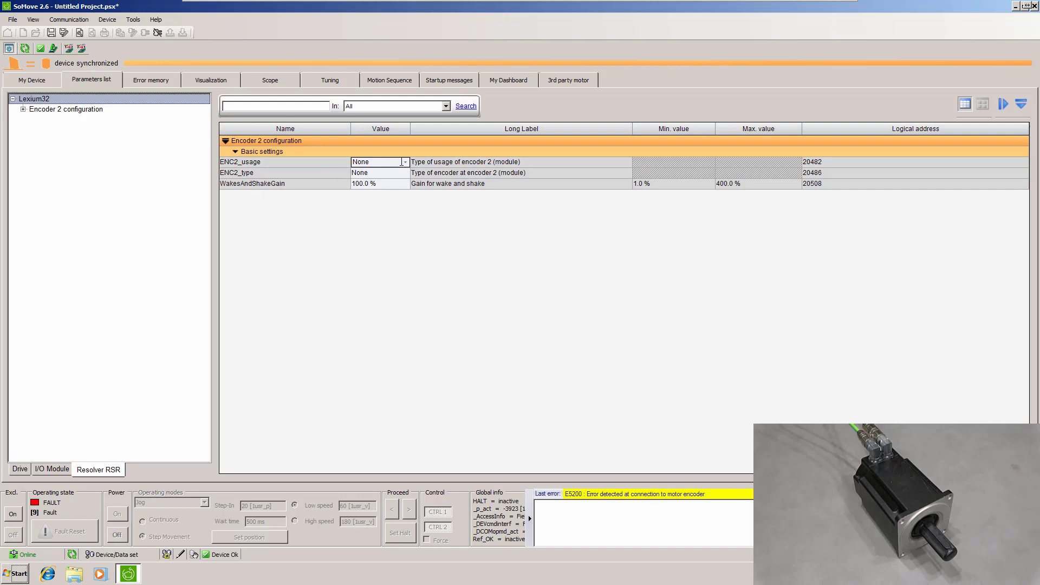
click(405, 162)
click(404, 180)
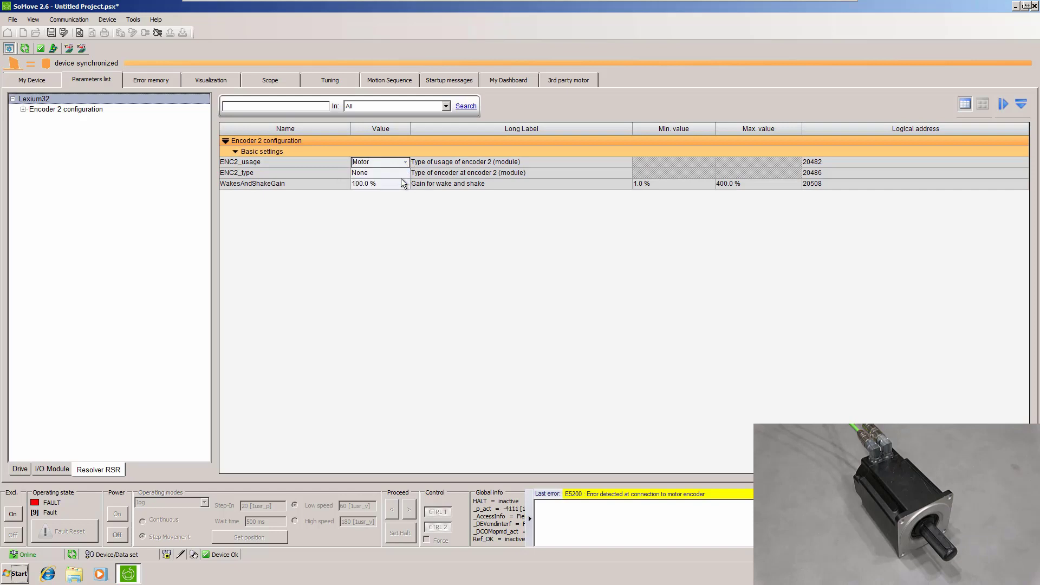
click(432, 163)
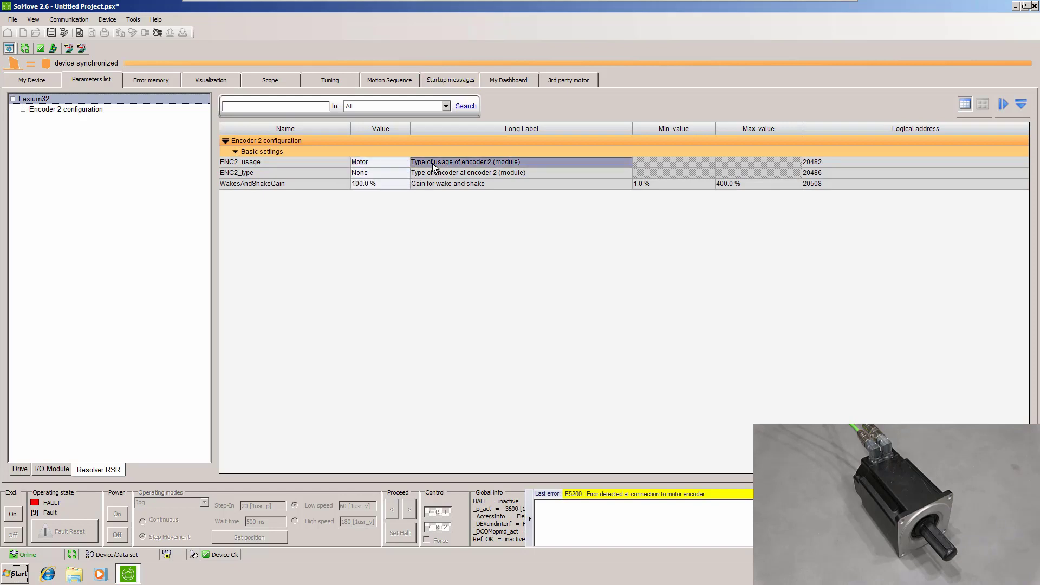
- Set ENC2_type to Encoder module RSR and save to EEPROM
click(405, 172)
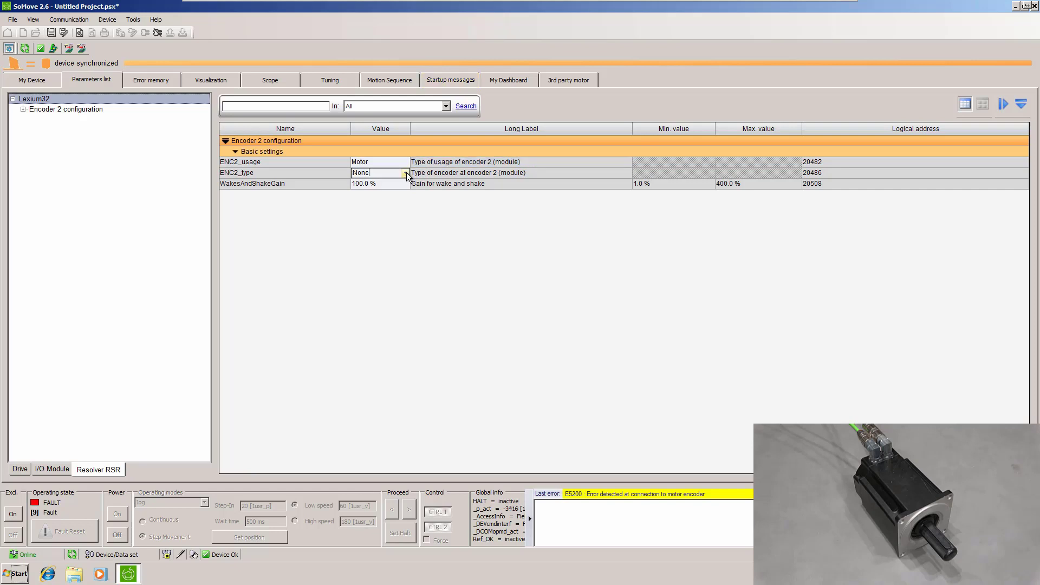
click(406, 172)
click(409, 190)
click(436, 171)
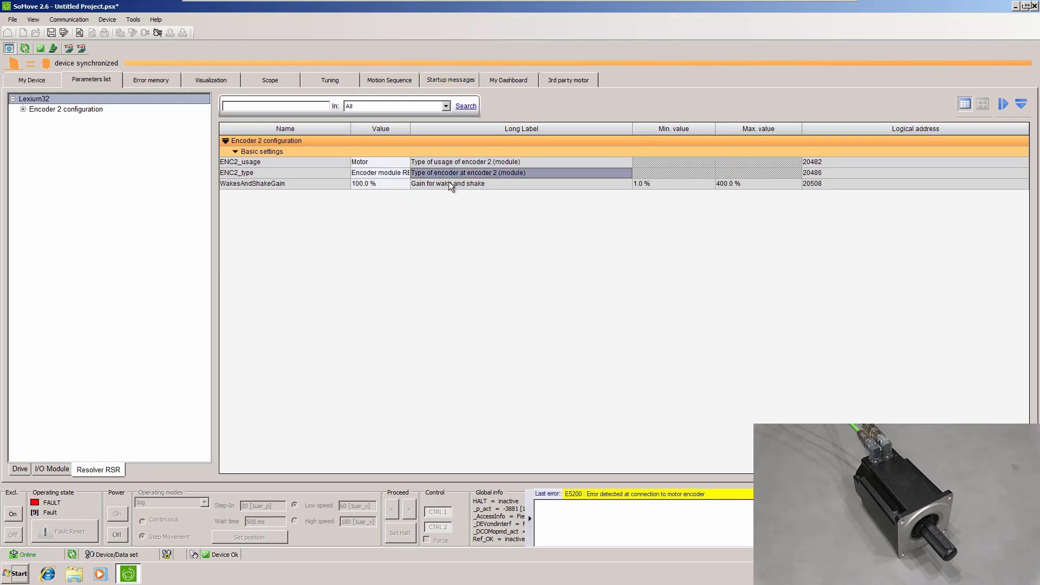
click(56, 49)
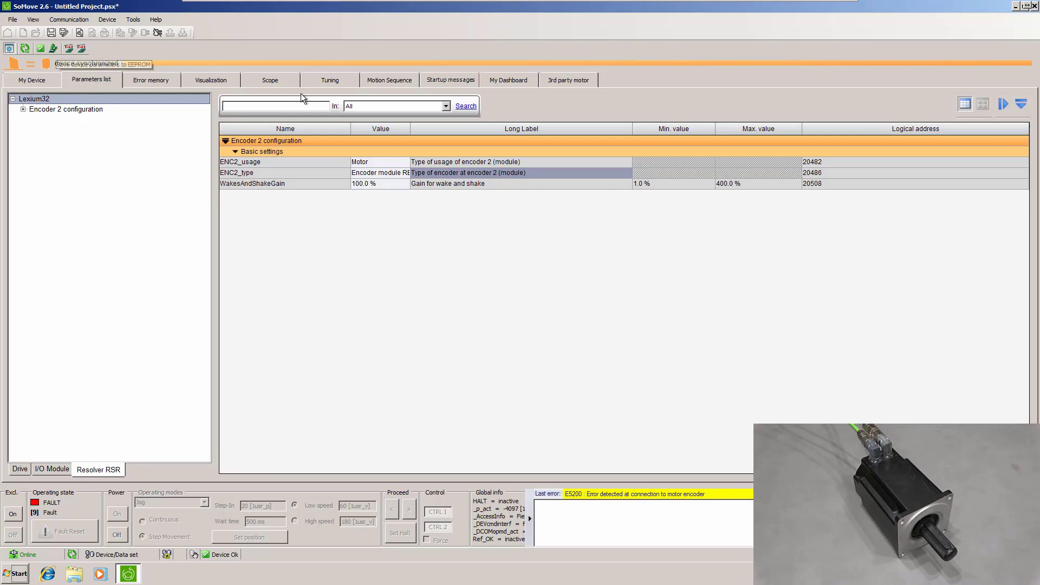
- Acknowledge the Bit 4 parameter-changed startup message
click(460, 80)
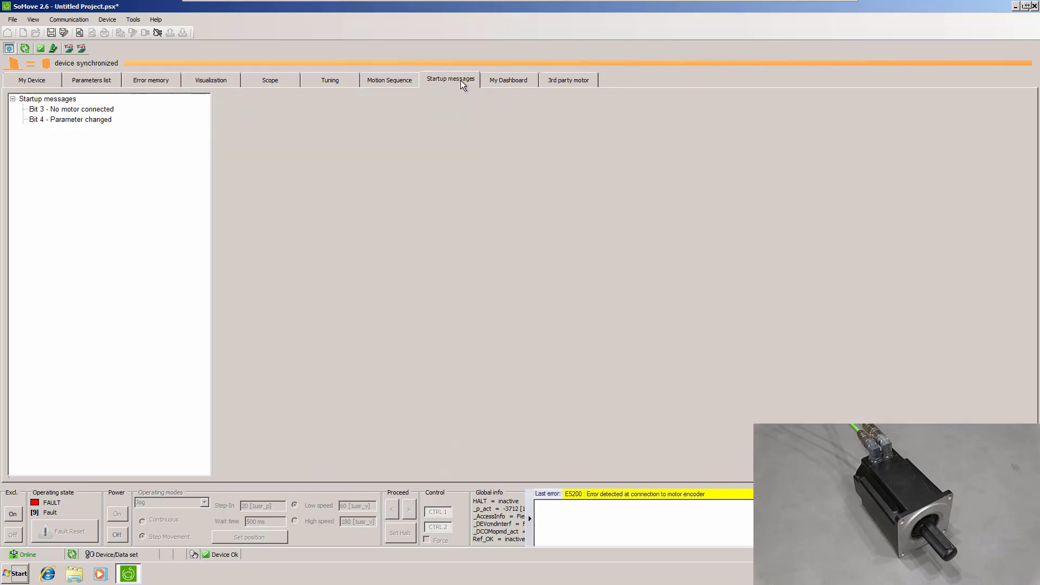
click(102, 120)
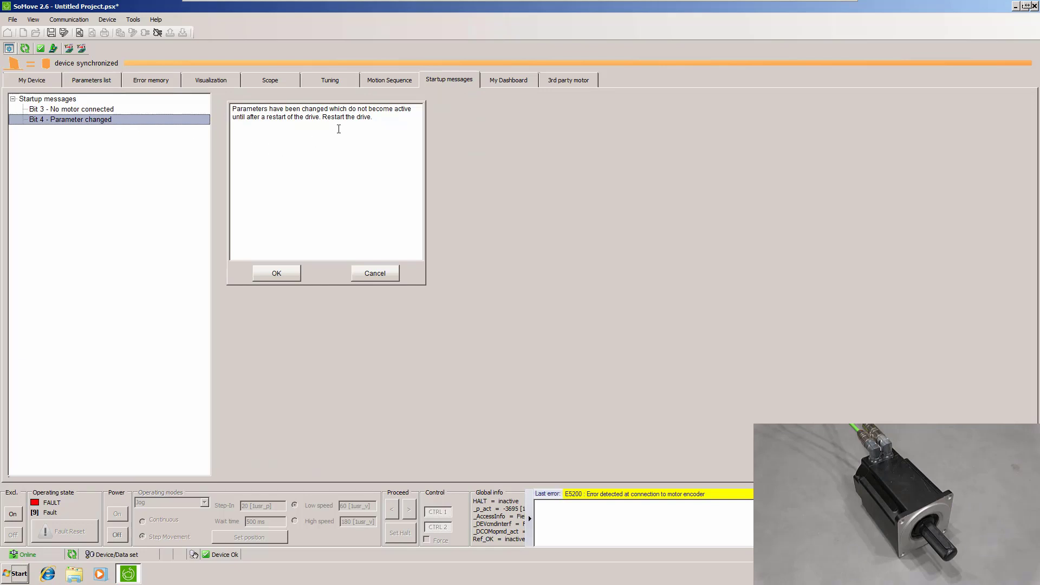
click(278, 274)
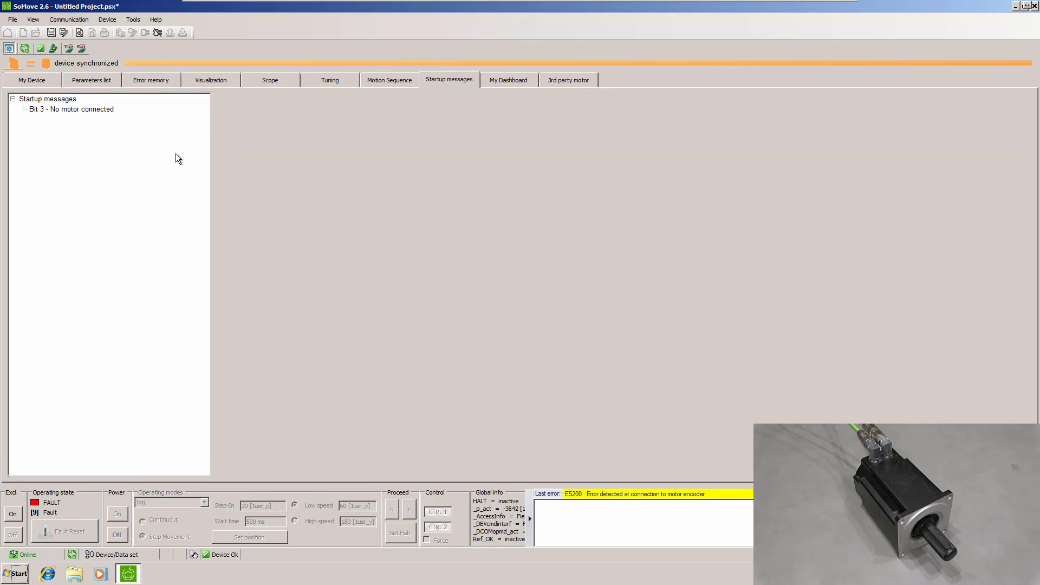
- Restart the drive via Device > User functions > Restart Drive
click(115, 21)
mouse_move(155, 85)
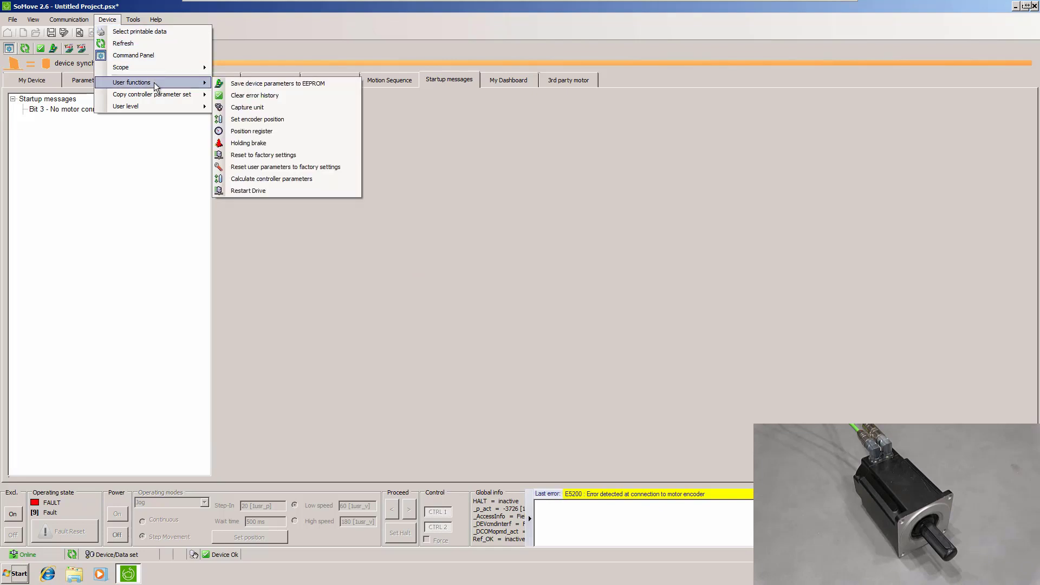
click(250, 190)
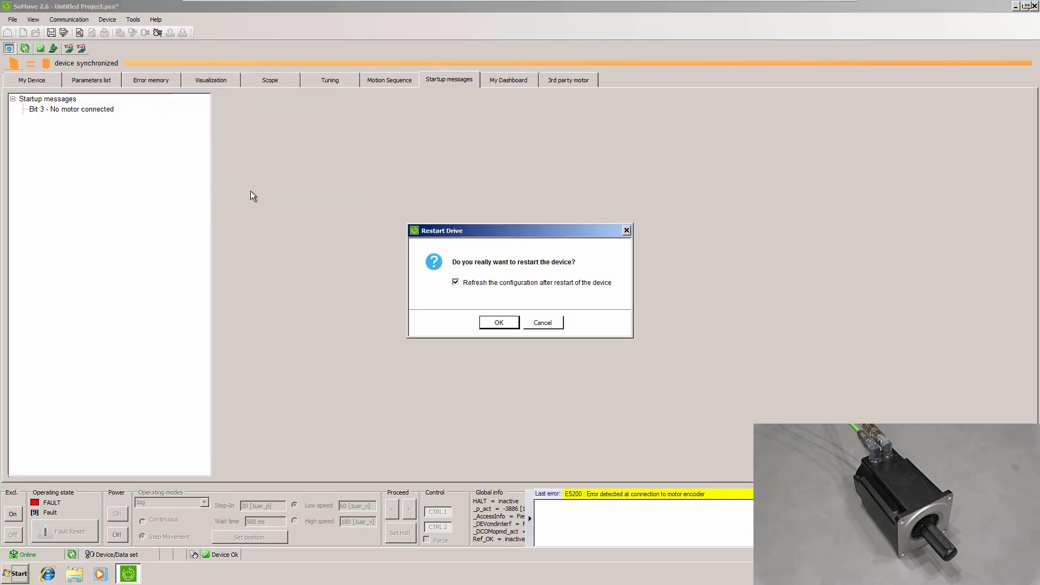
click(493, 320)
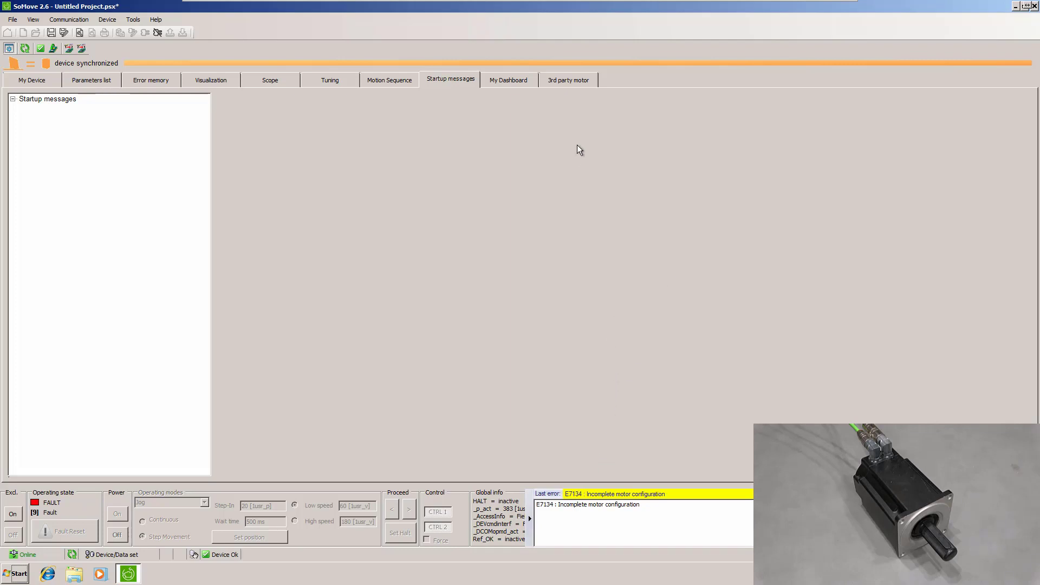
- On the 3rd party motor page, request exclusive access and accept the safety WARNING with Alt+F
click(567, 81)
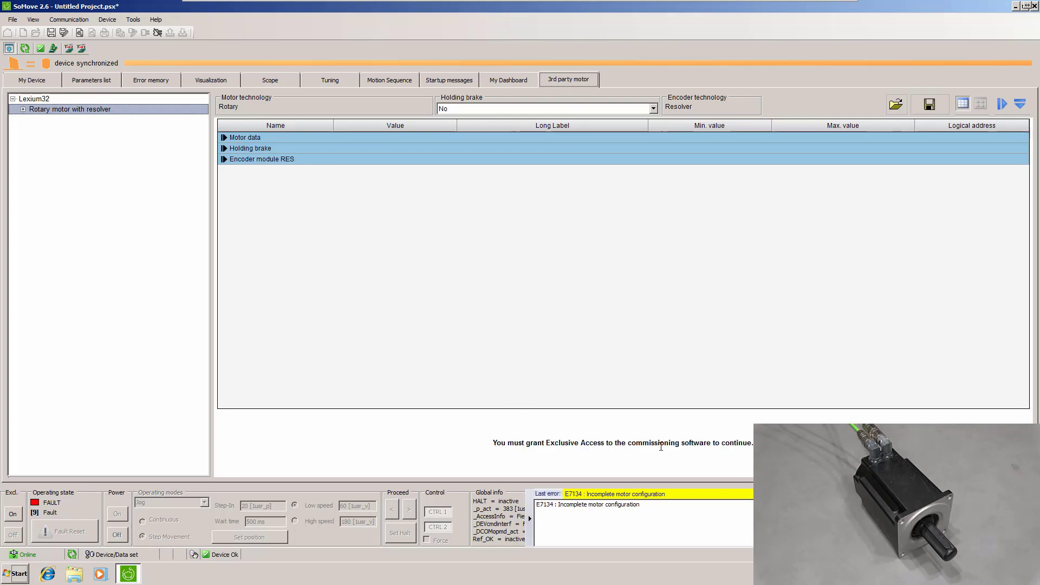
click(15, 512)
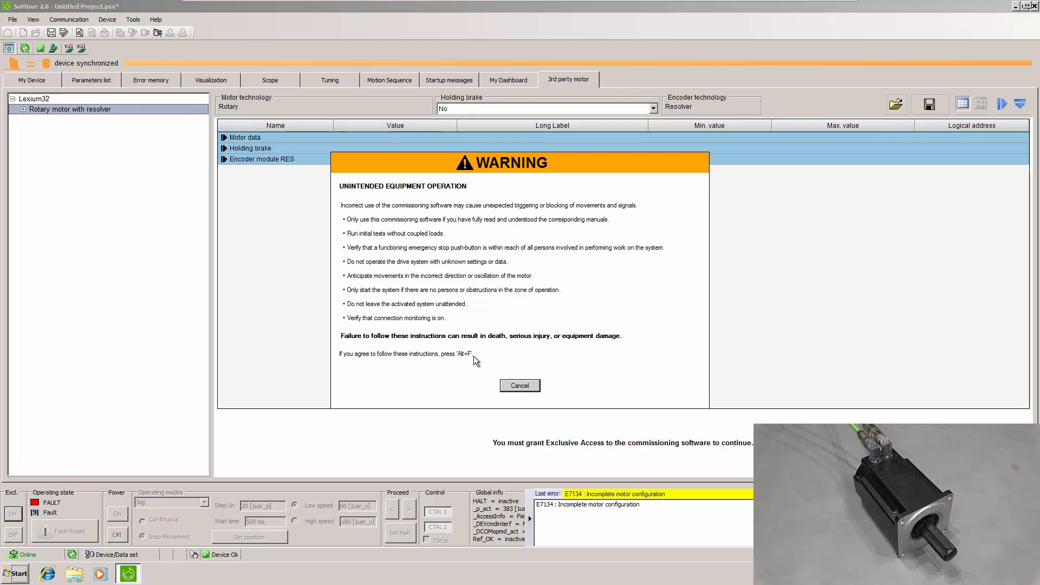
key(alt+f)
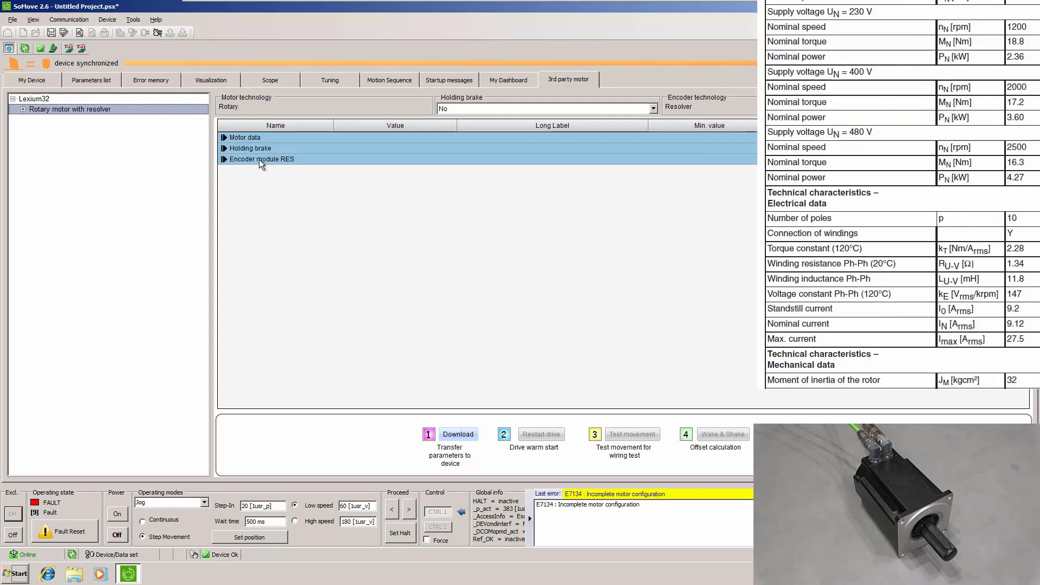
- In Motor data, set rated speed 1200, maximum current 27.5 A and rated current 9.12 A
click(224, 138)
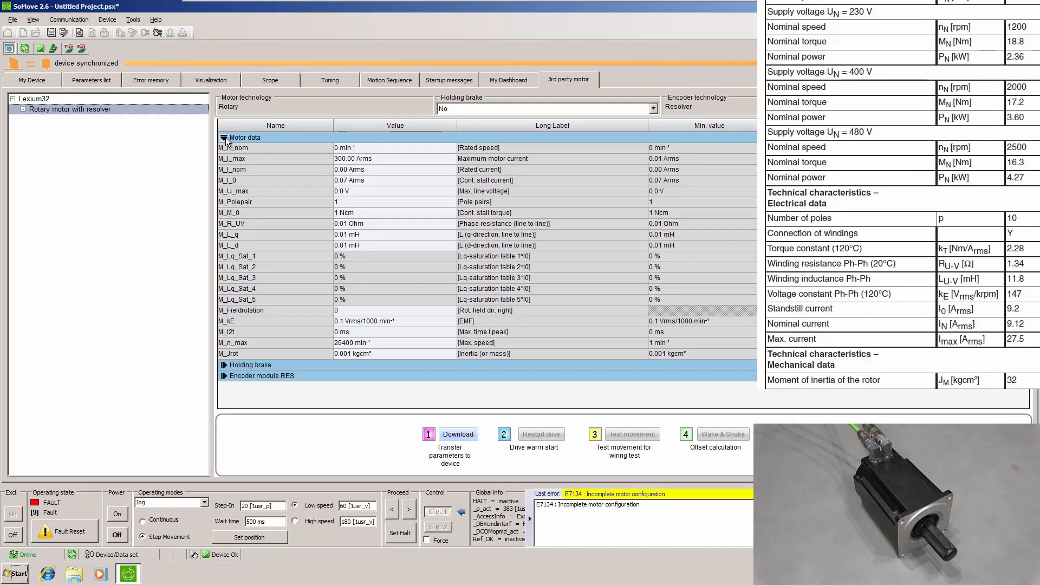
double_click(380, 151)
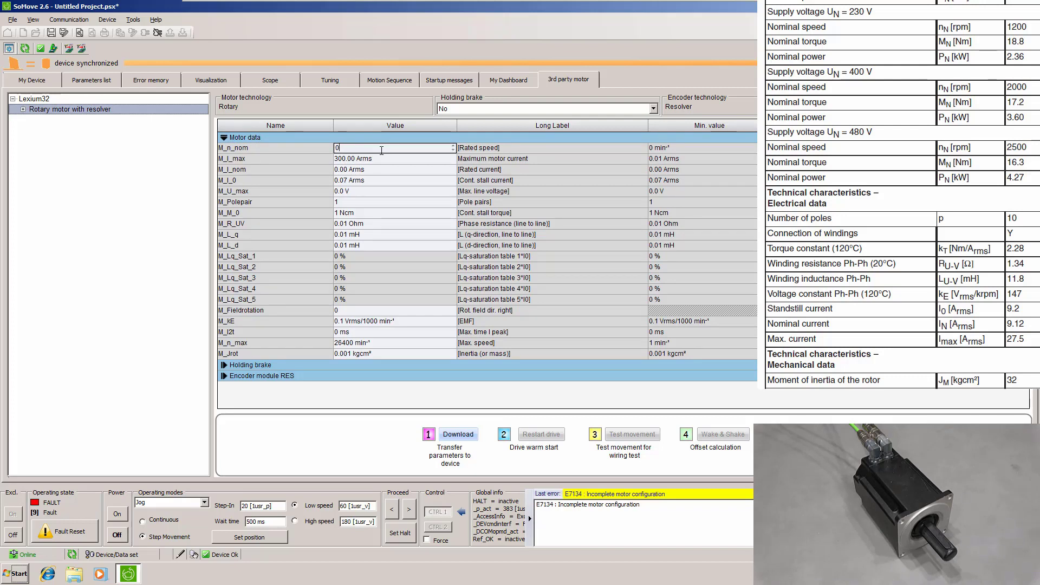
text(1200)
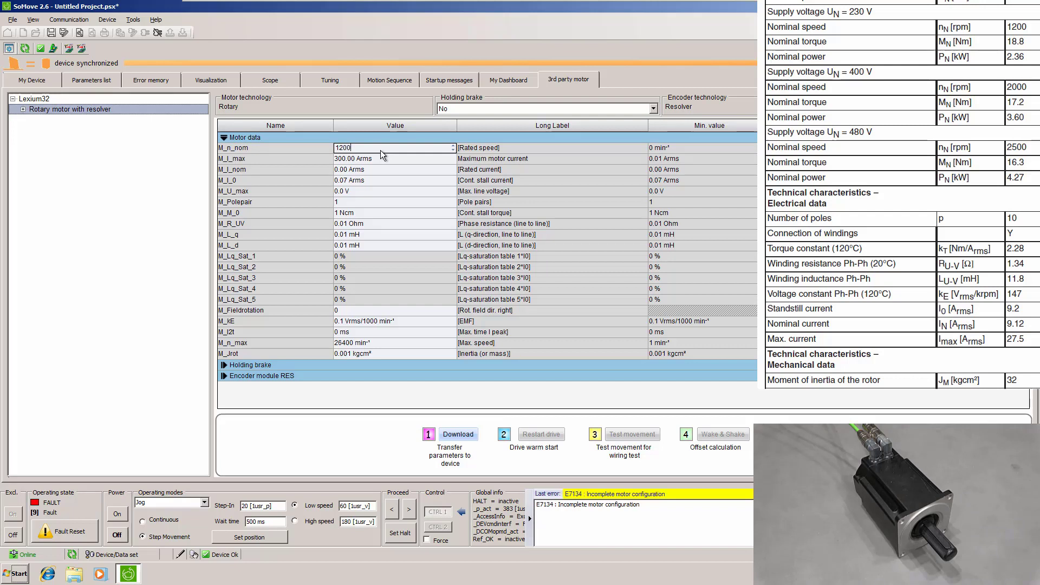
click(385, 160)
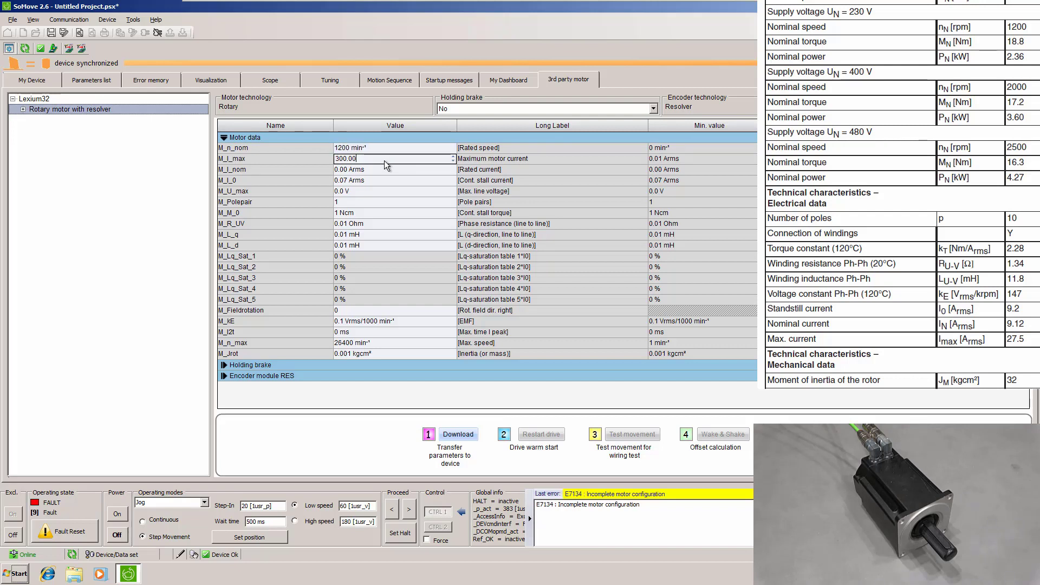
drag(385, 161, 317, 159)
text(27.5)
key(Return)
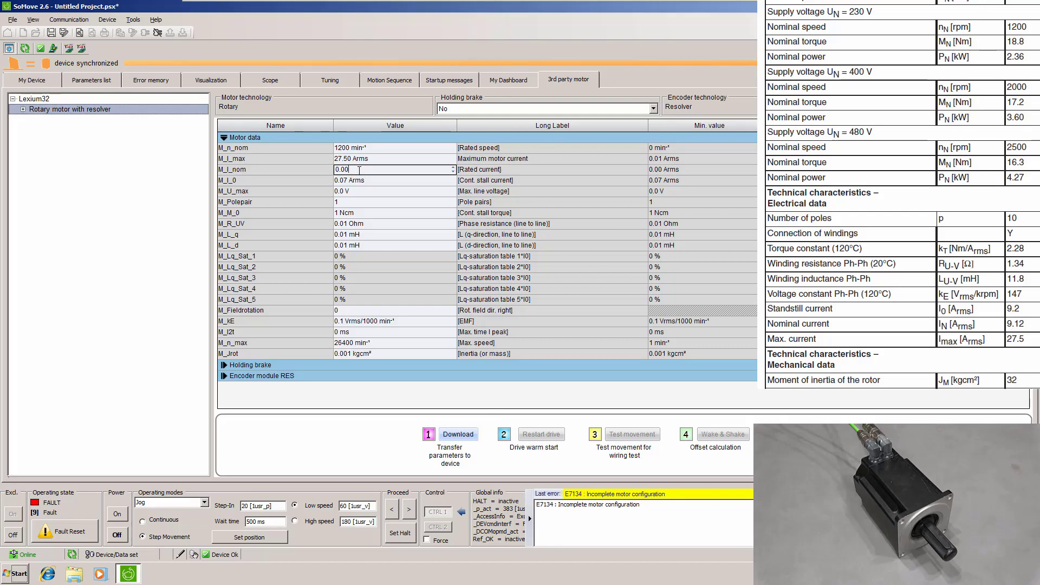
key(ctrl+a)
text(9.12)
key(Return)
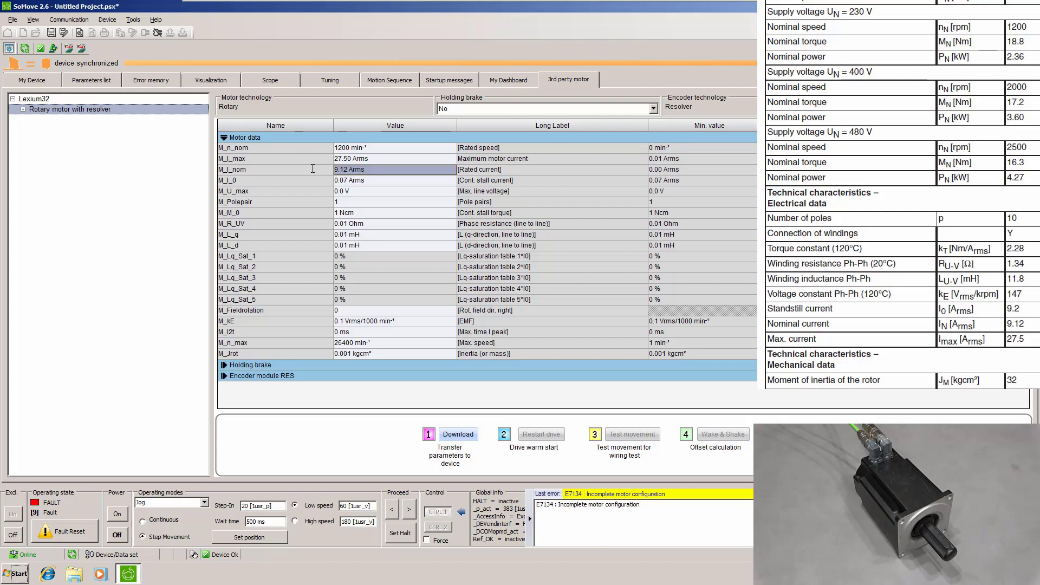
- Set stall current 9.2 A, maximum line voltage 230 V and 5 pole pairs
click(382, 181)
click(381, 180)
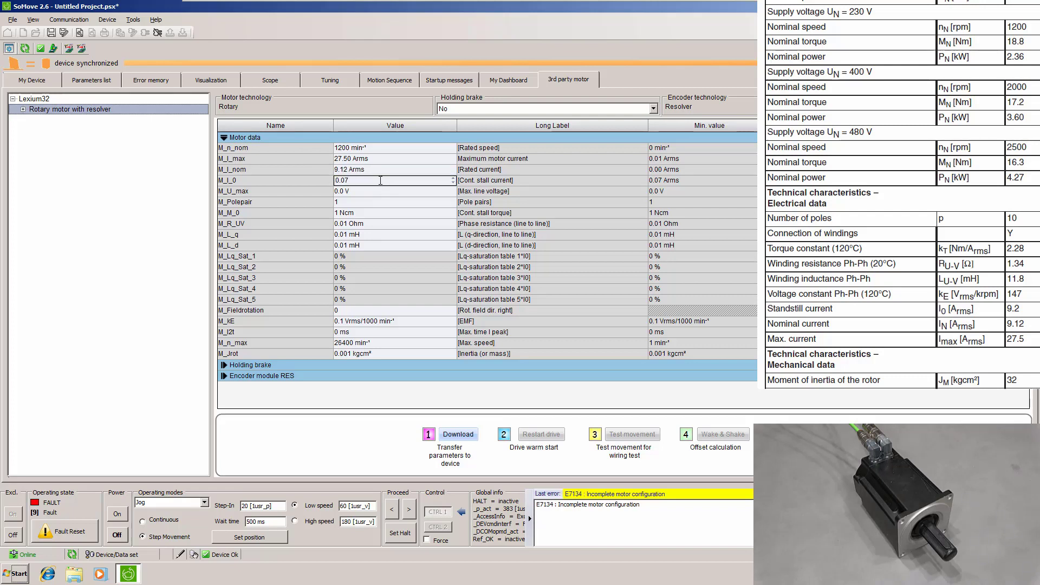
key(ctrl+a)
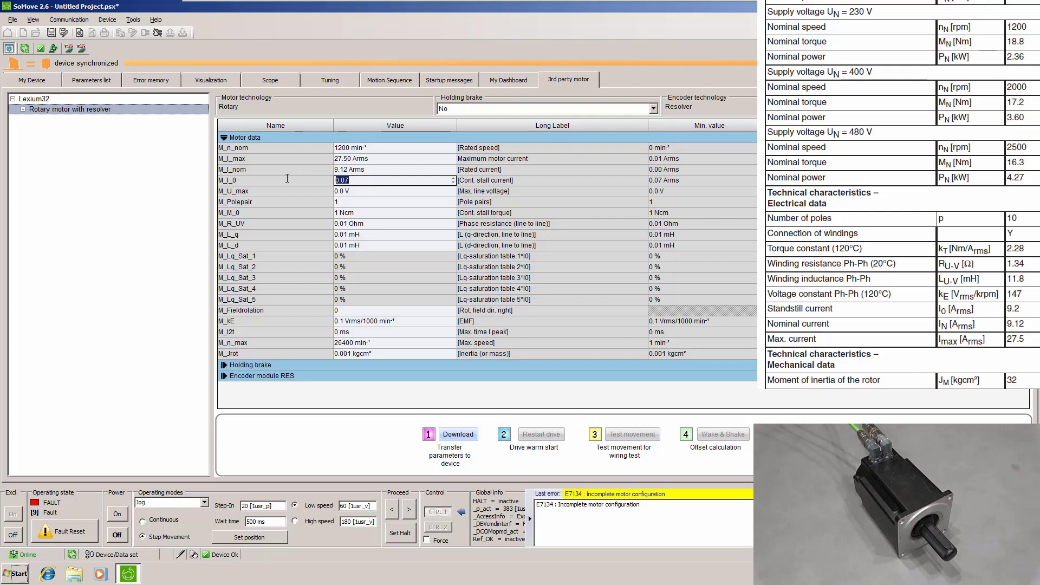
text(9.2)
key(Return)
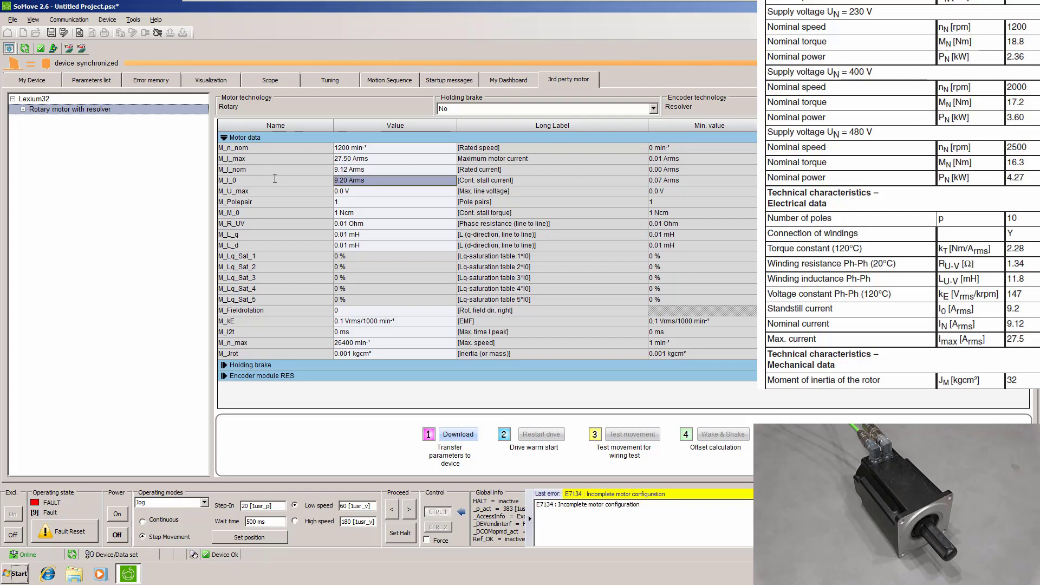
click(373, 192)
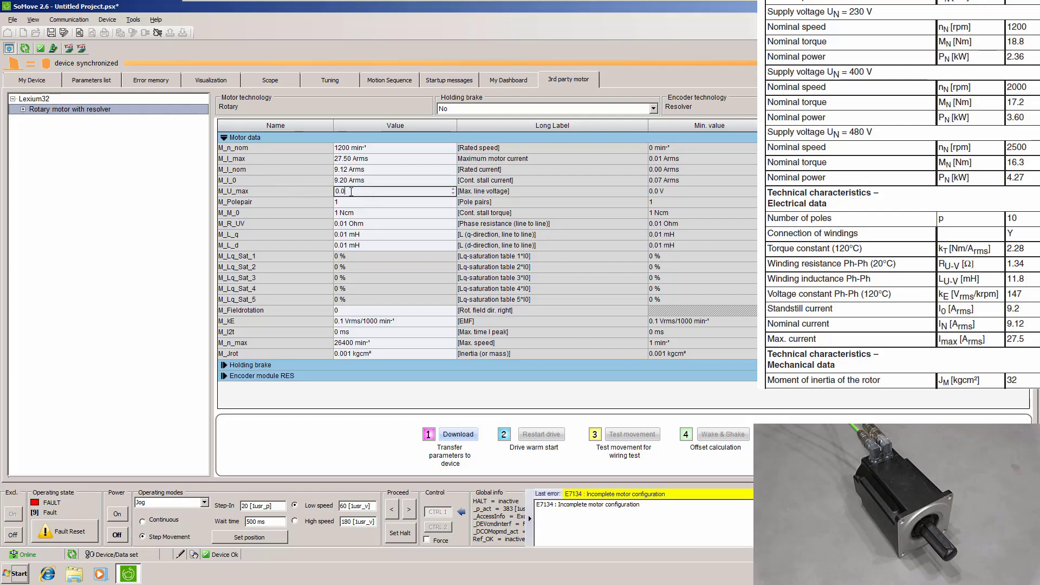
click(334, 191)
text(230)
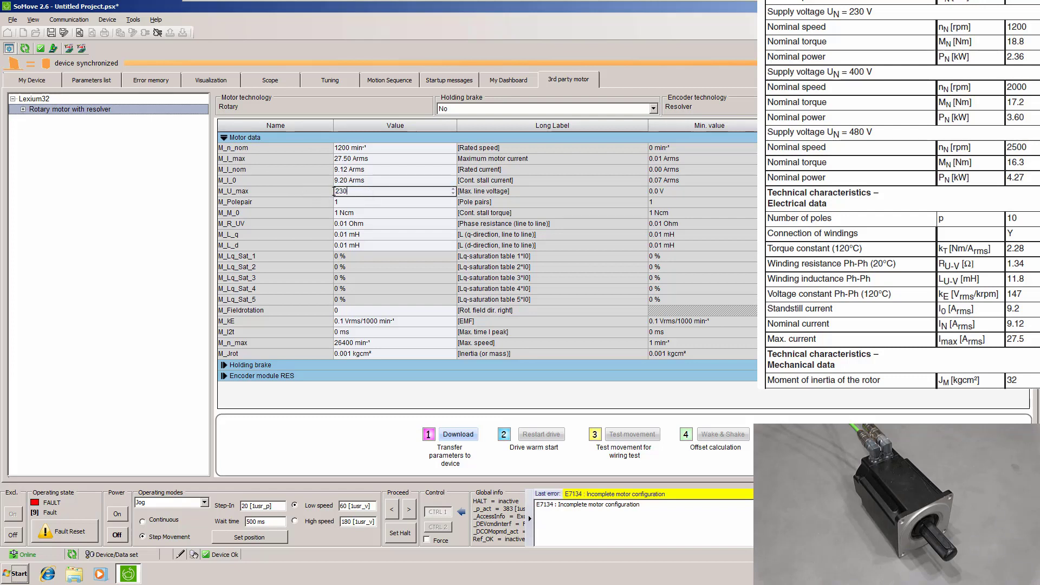
key(Return)
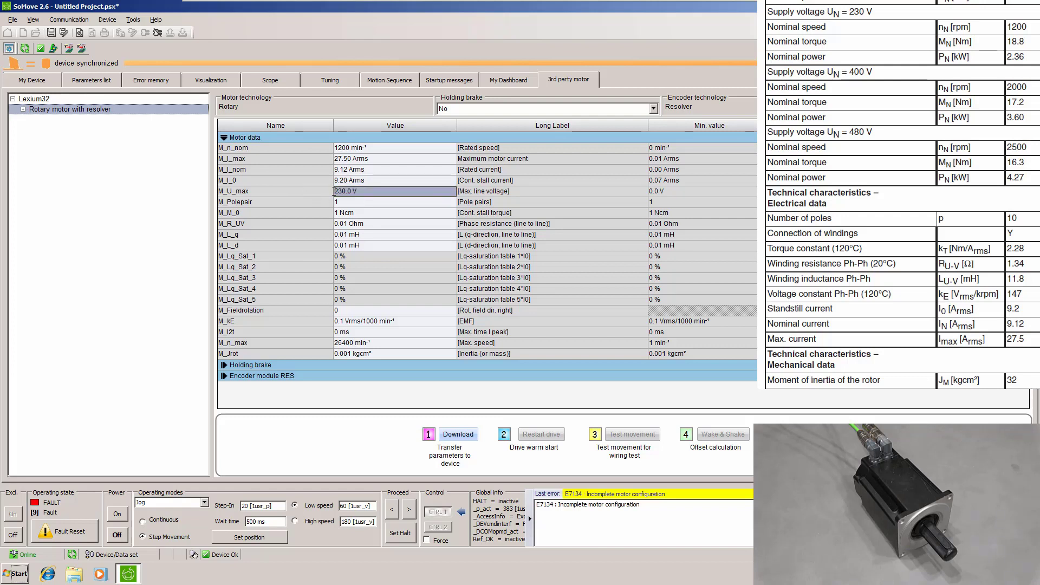
click(359, 202)
click(360, 203)
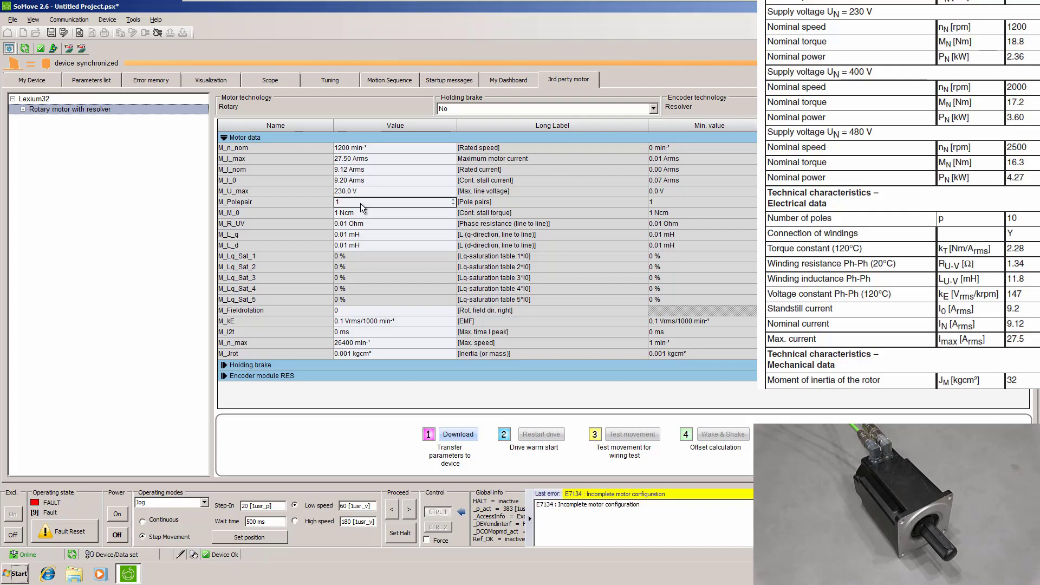
text(5)
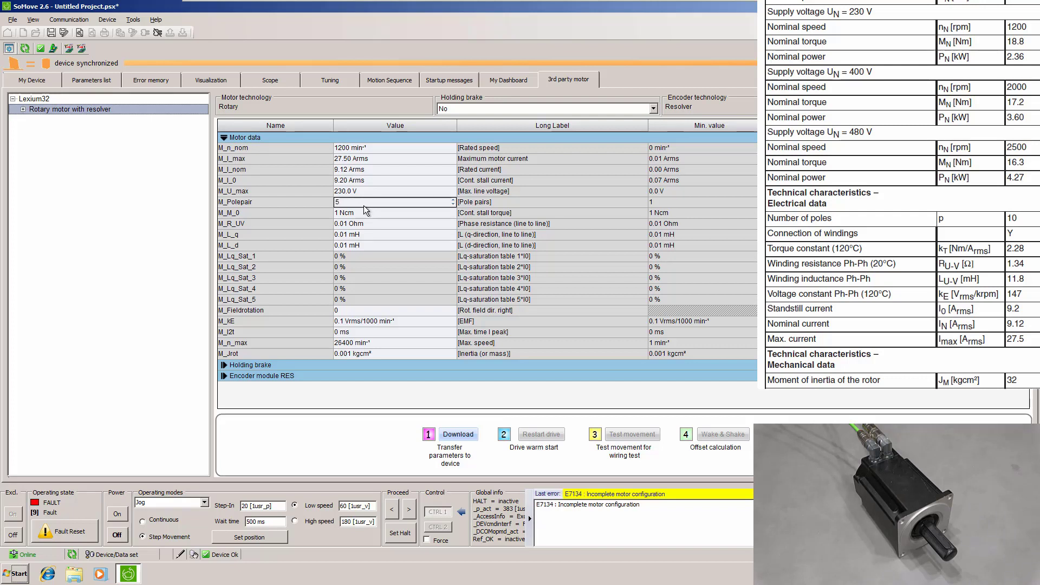
click(375, 213)
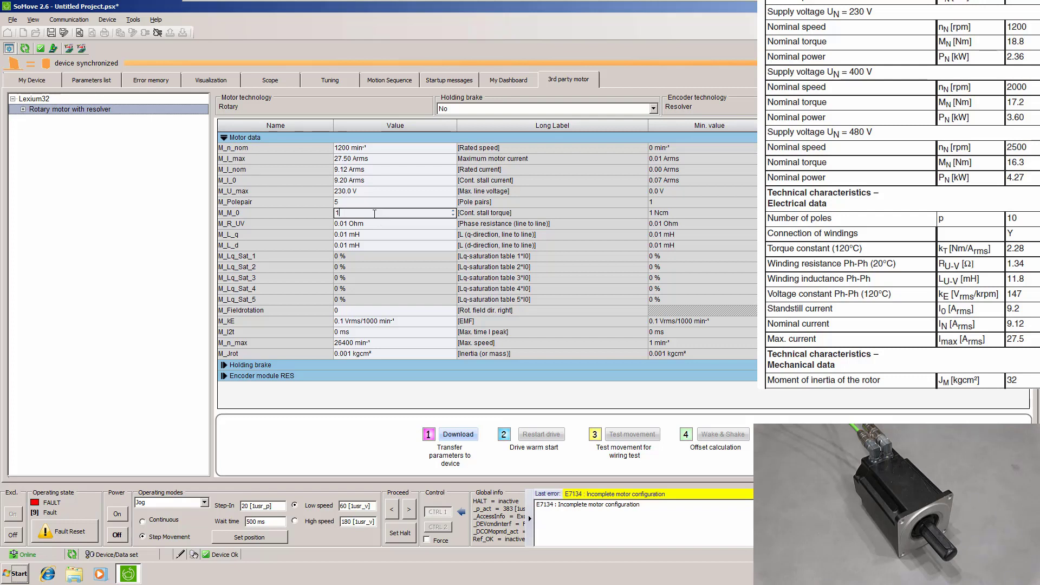
- Set stall torque M_M_0 to 1880 Ncm and phase resistance M_R_UV to 1.34 Ohm
drag(372, 213, 327, 214)
key(Return)
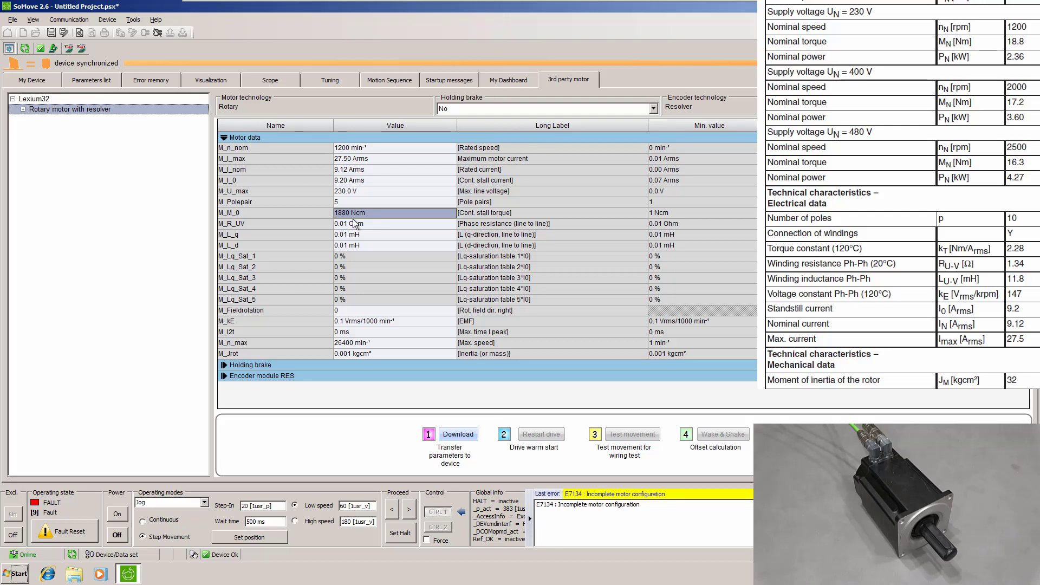
double_click(376, 224)
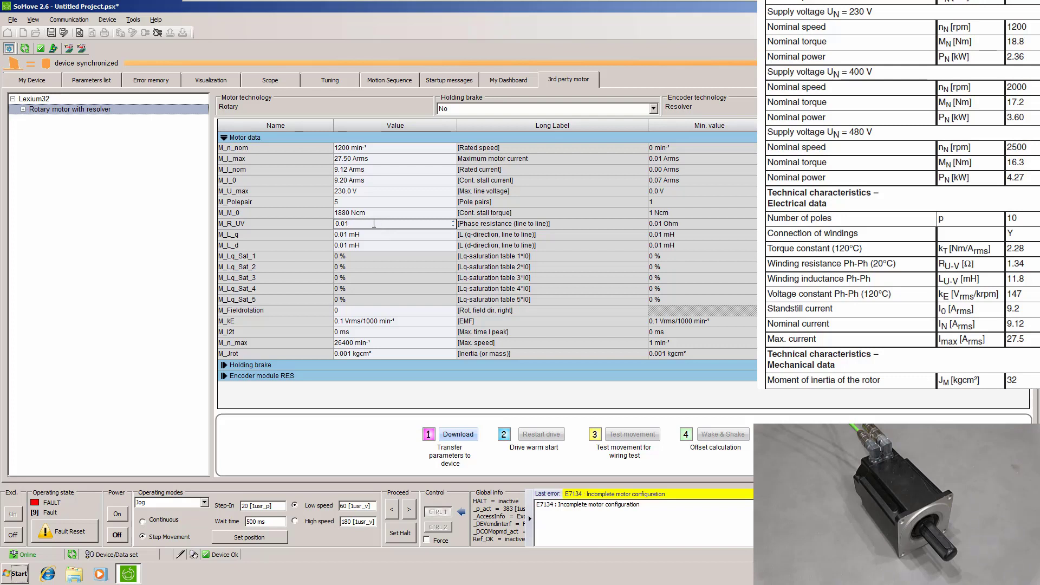
drag(382, 226, 324, 222)
text(1.34)
key(Return)
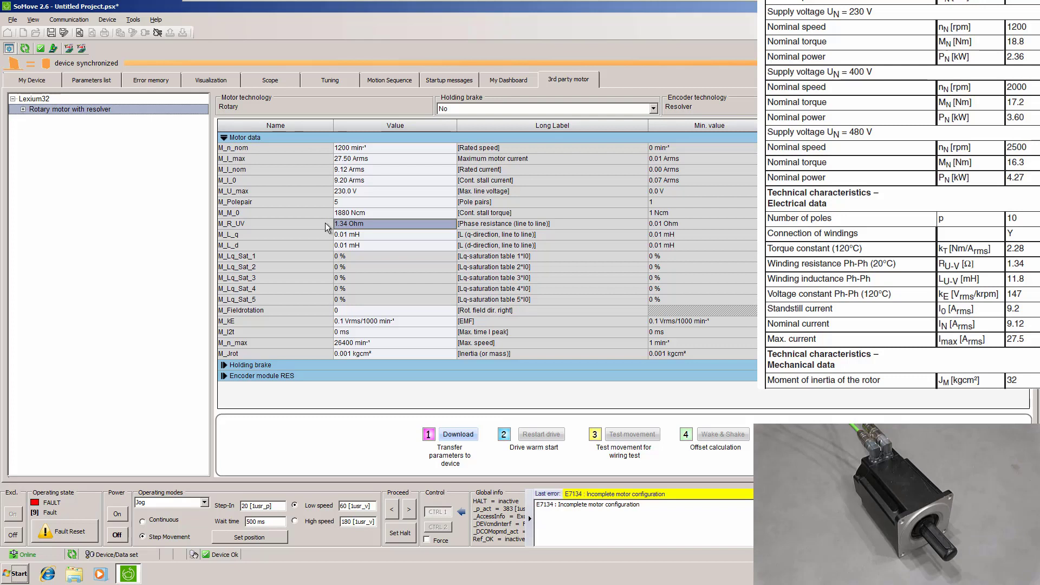
- Set both q- and d-axis inductances M_L_q and M_L_d to 11.8 mH
click(365, 233)
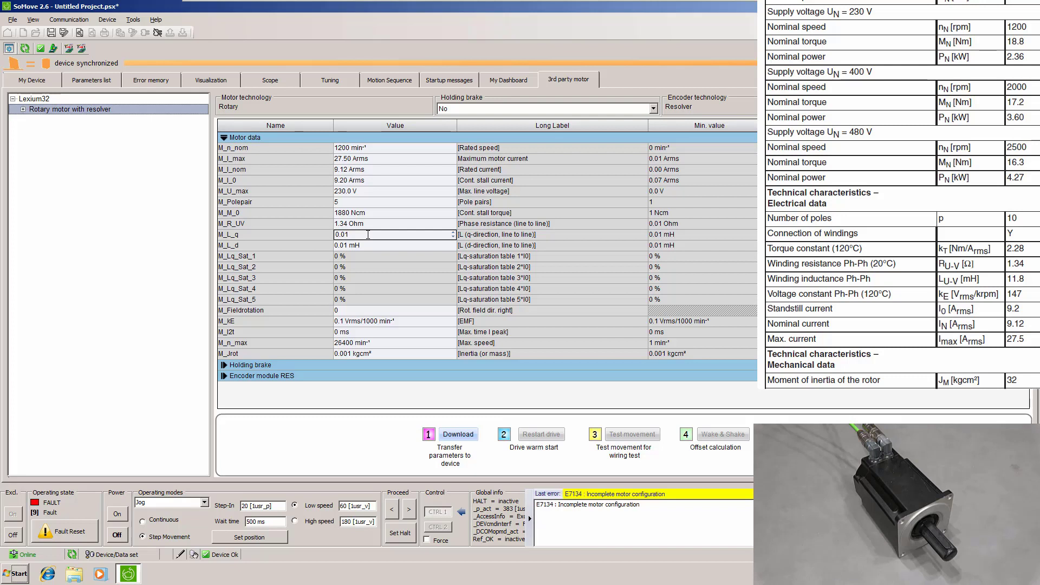
drag(368, 234, 310, 235)
text(11.8)
key(Return)
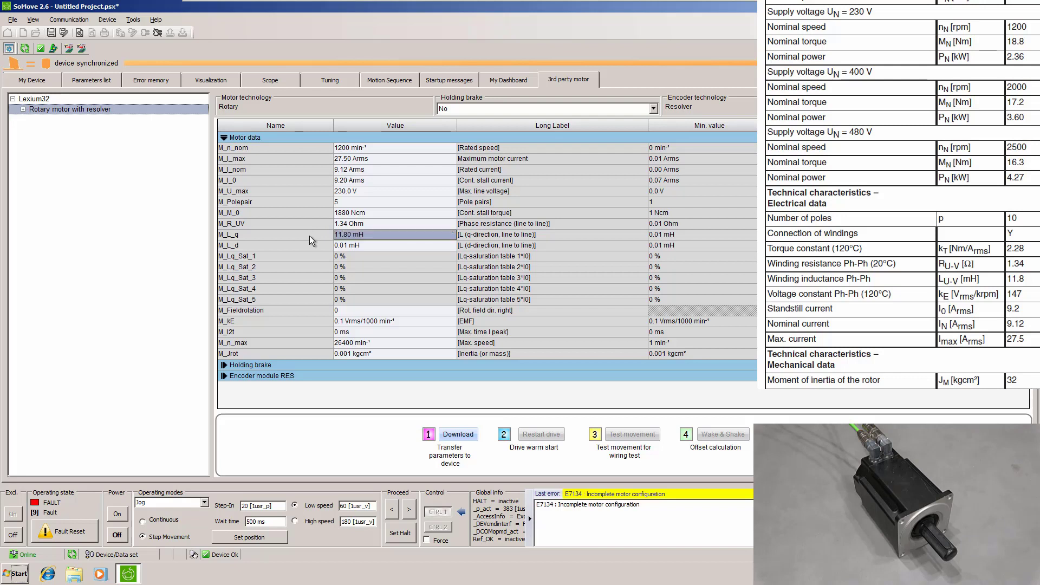
click(372, 242)
text(1)
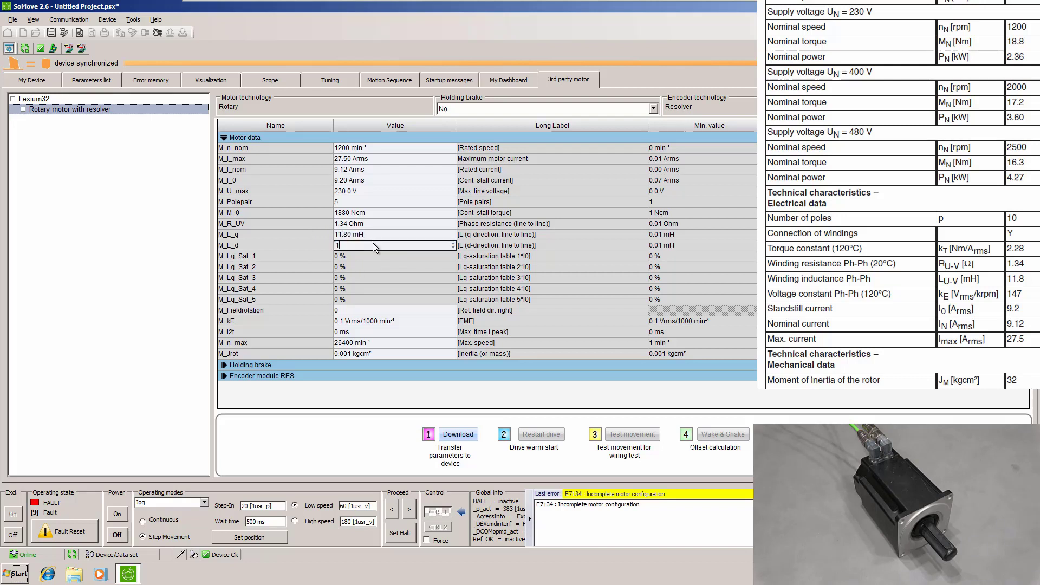
text(1.8)
key(Return)
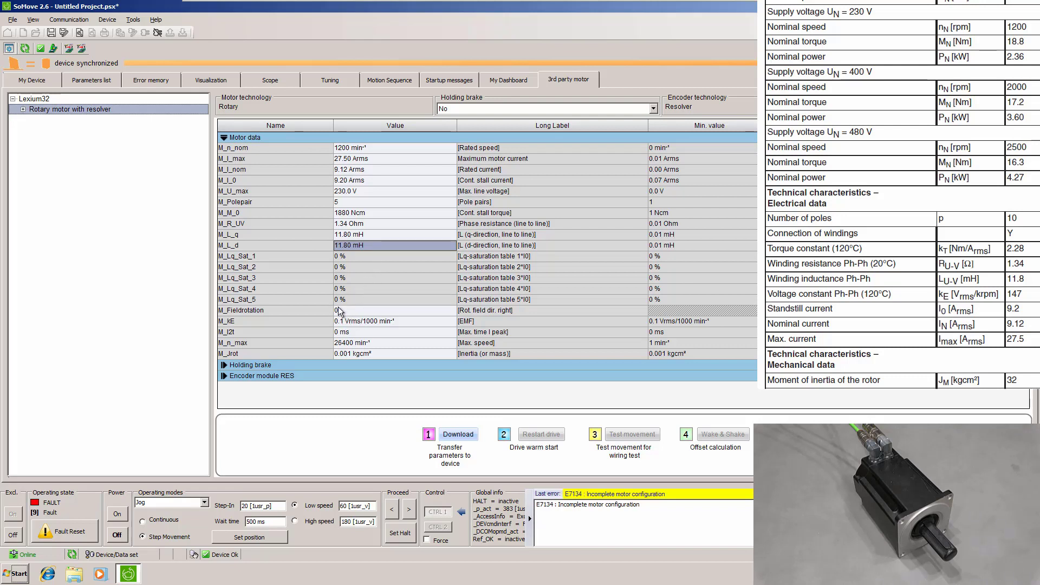
click(355, 321)
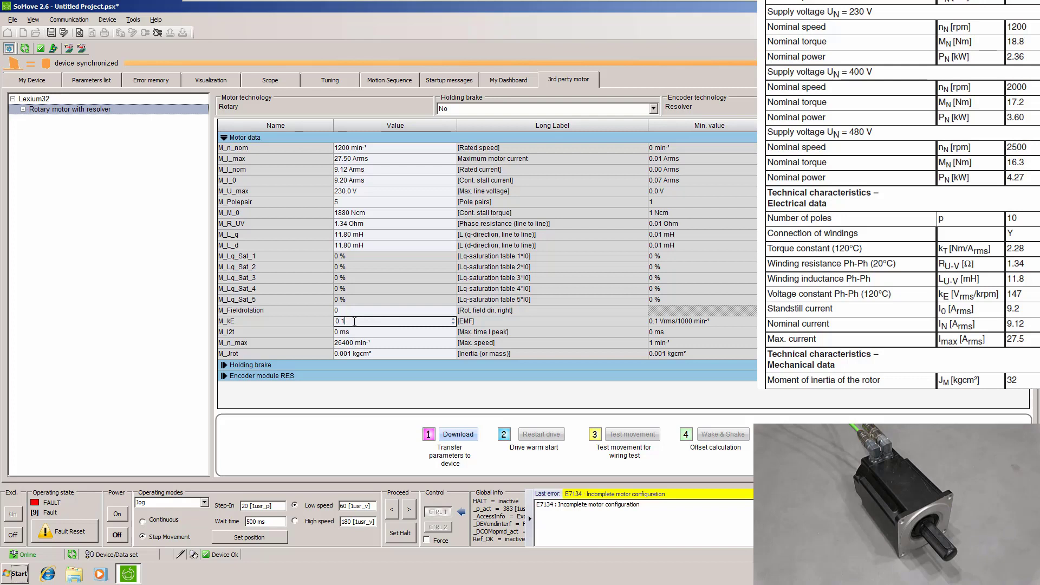
- Replace M_kE 0.1 with 147 and set M_I2t to 1000 ms
drag(354, 322, 326, 321)
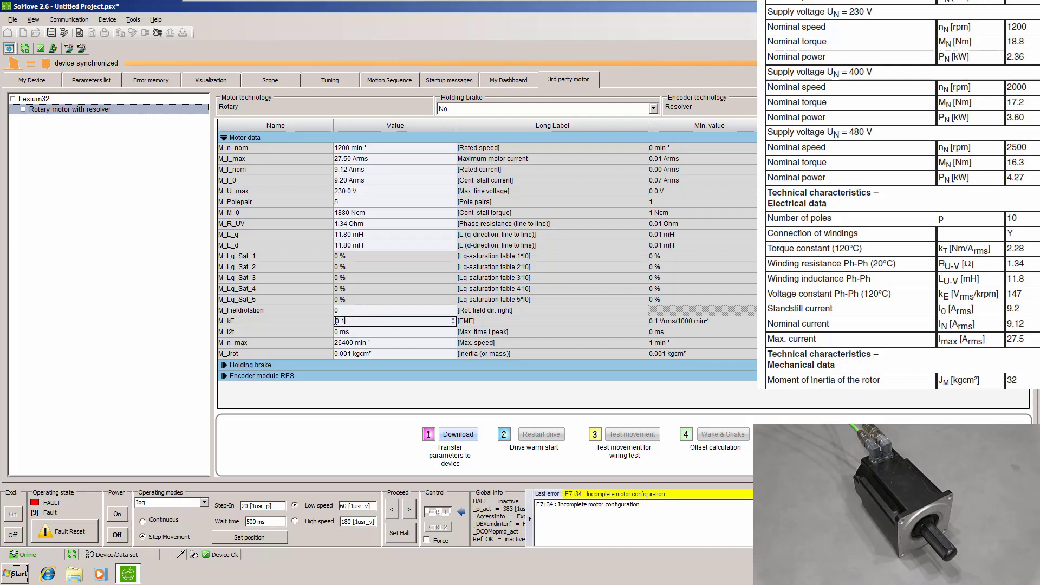
text(147)
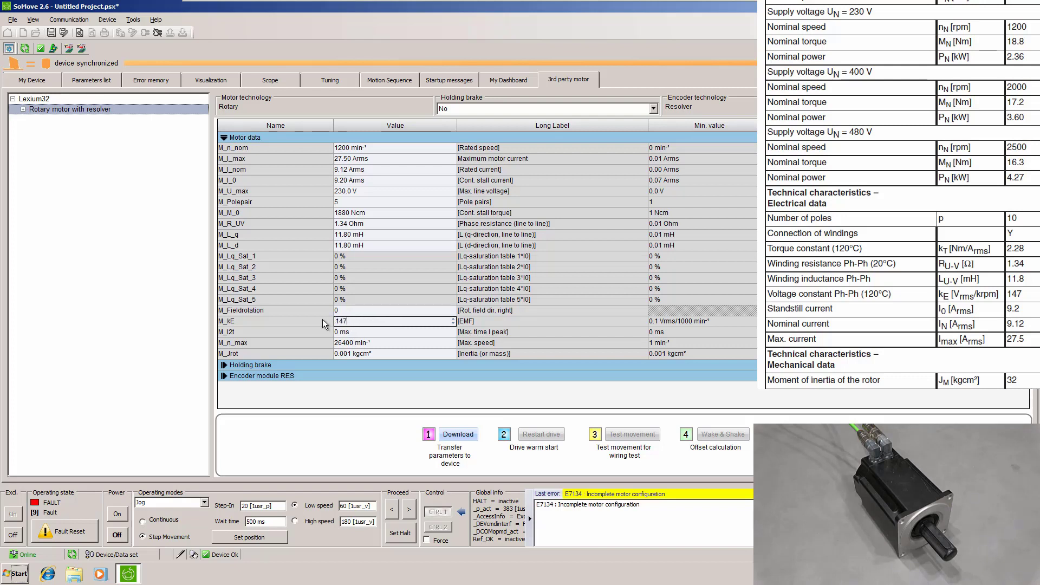
key(Return)
click(351, 332)
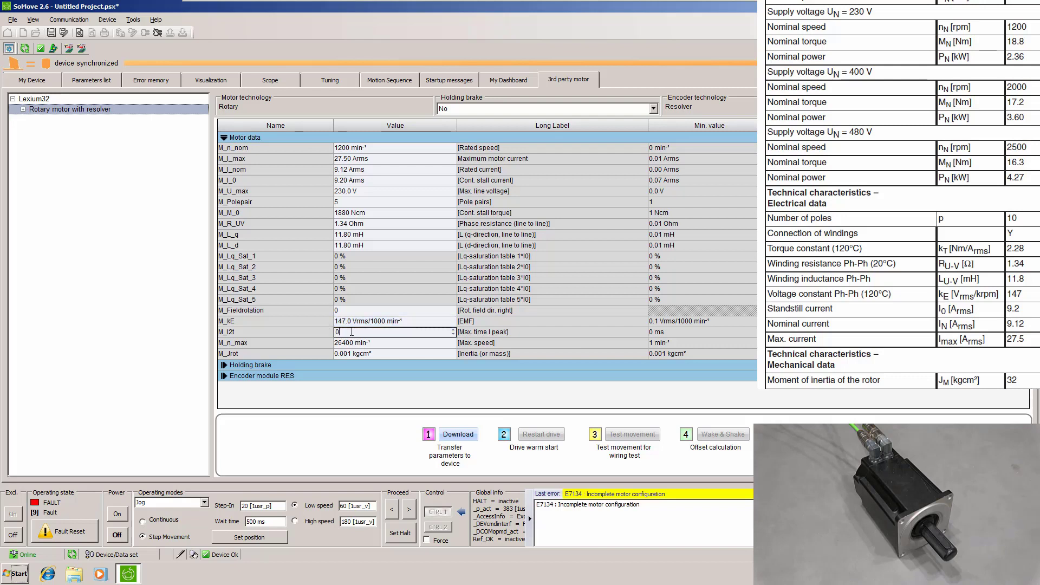
text(1000)
key(Return)
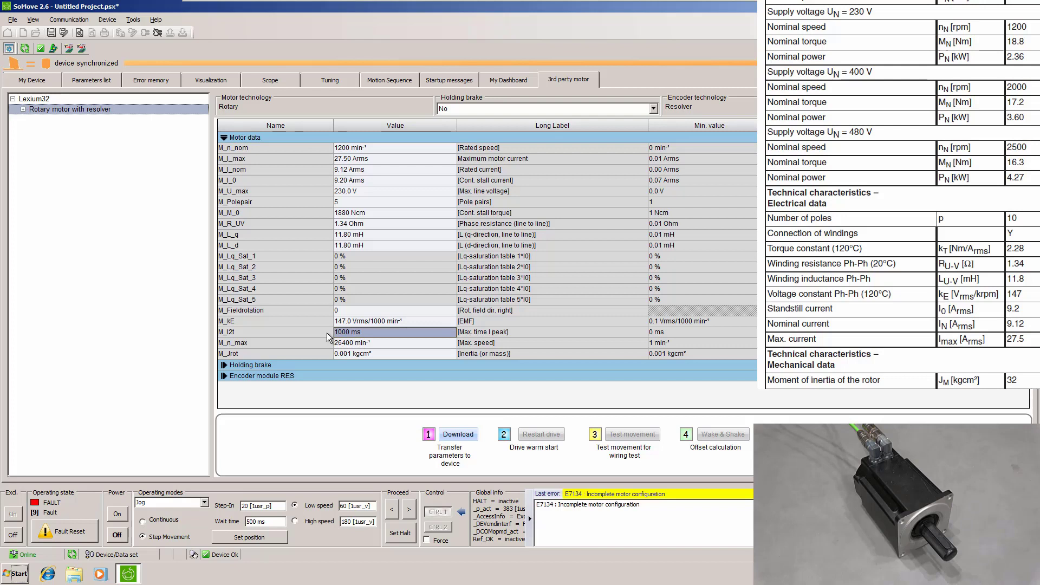
double_click(368, 347)
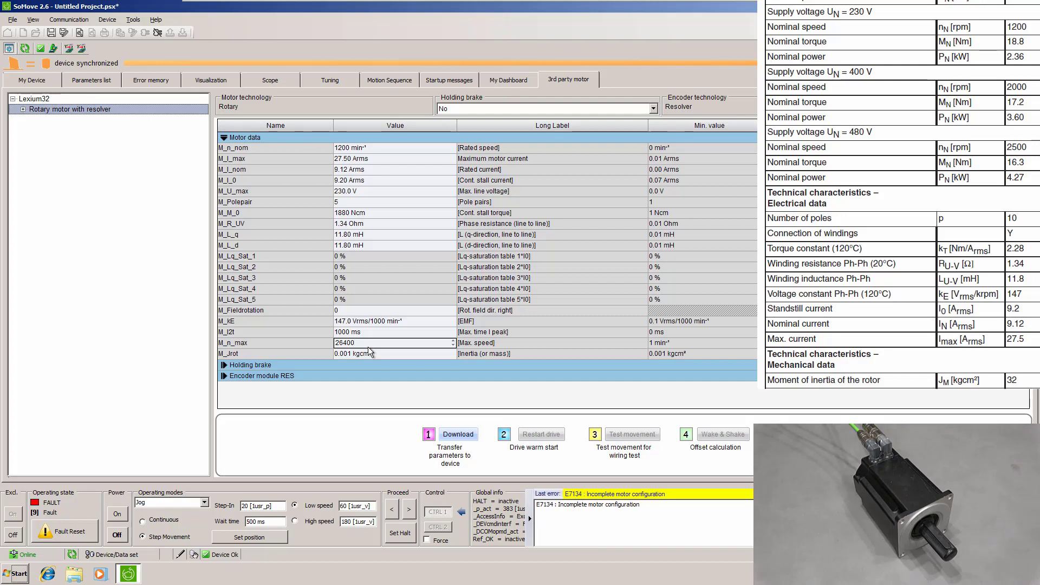
drag(358, 342, 320, 344)
text(2500)
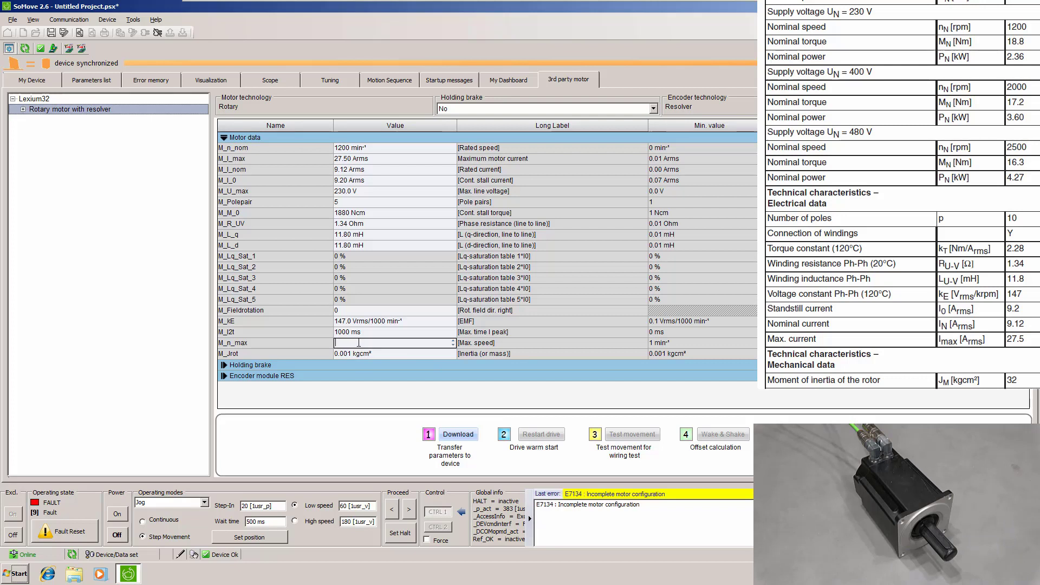
- Enter 6000 min⁻¹ for M_n_max and replace rotor inertia 0.001 with 32 kgcm²
text(6000)
key(Return)
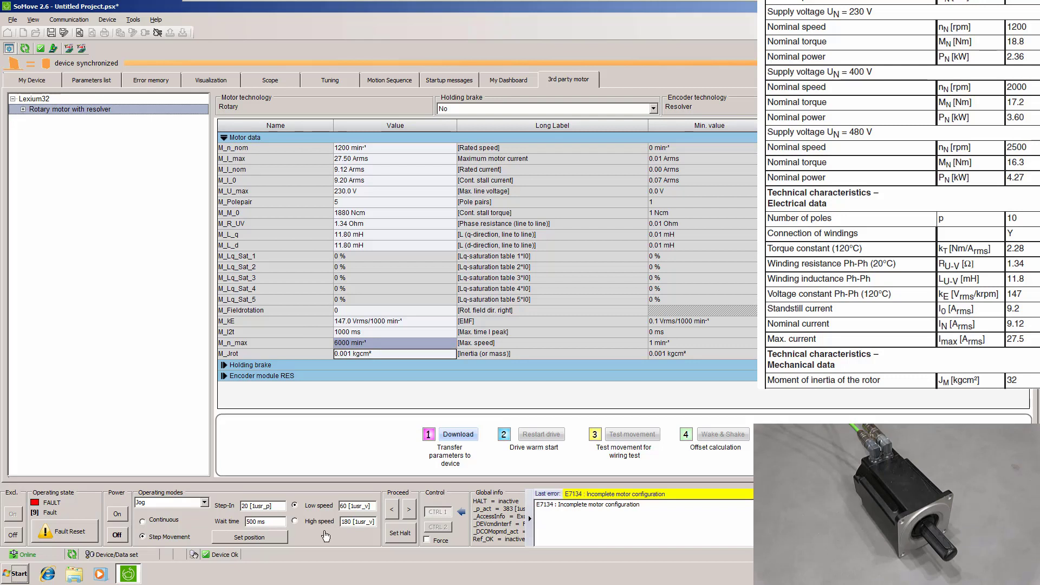
click(390, 354)
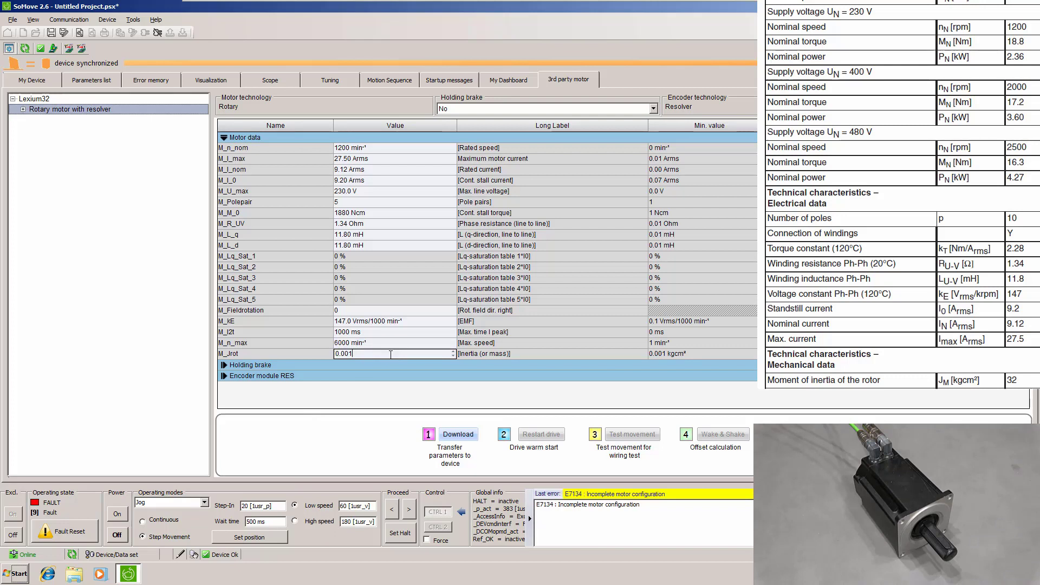
double_click(391, 354)
text(32)
key(Return)
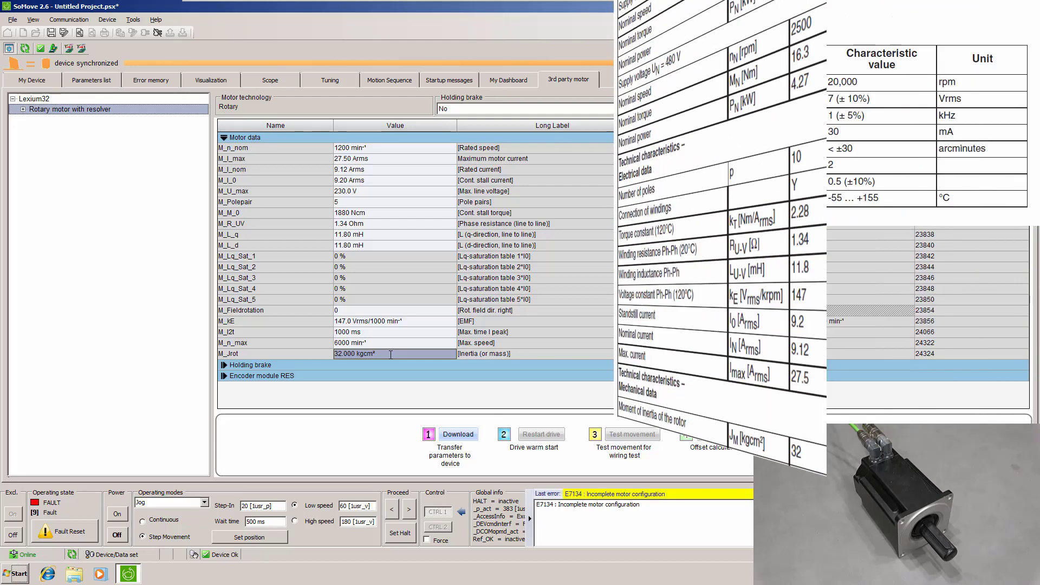
- Expand the Encoder module RES group and re-enter 3000 Hz for Mfb_ResFreq
click(226, 375)
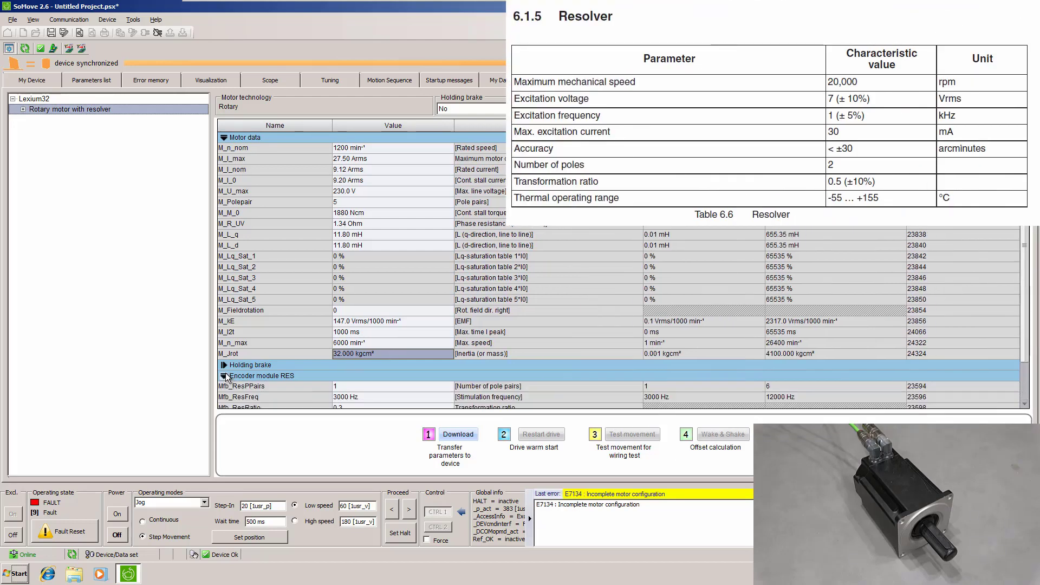
scroll(301, 371, down, 1)
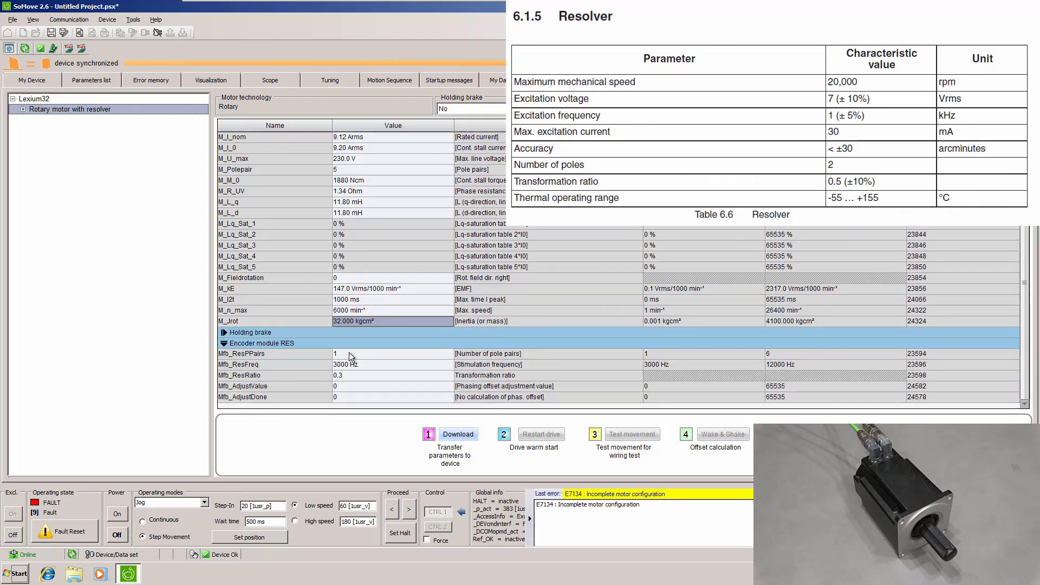
click(376, 364)
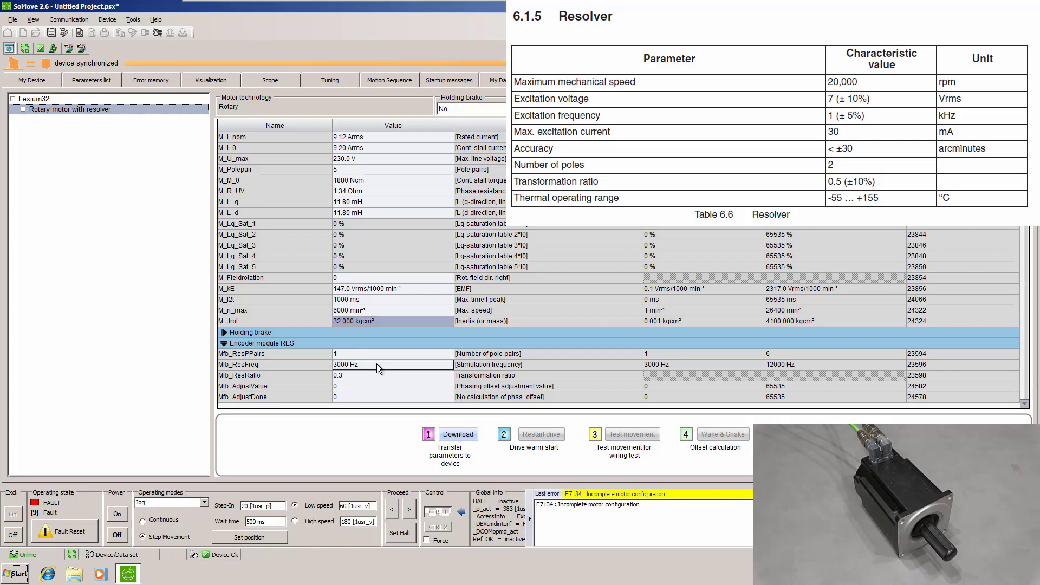
click(450, 367)
click(450, 368)
click(450, 367)
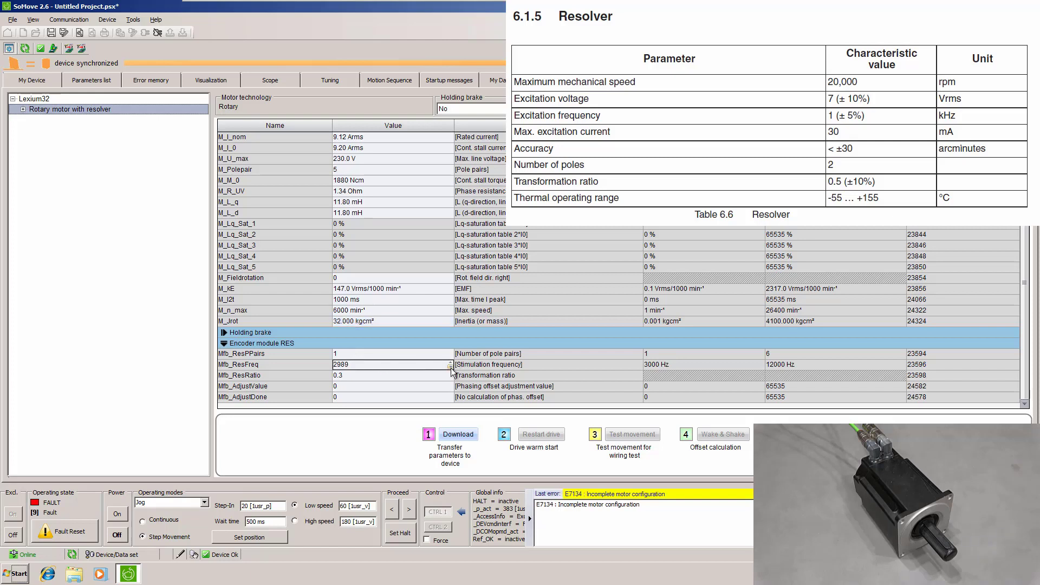
text(3000)
key(Return)
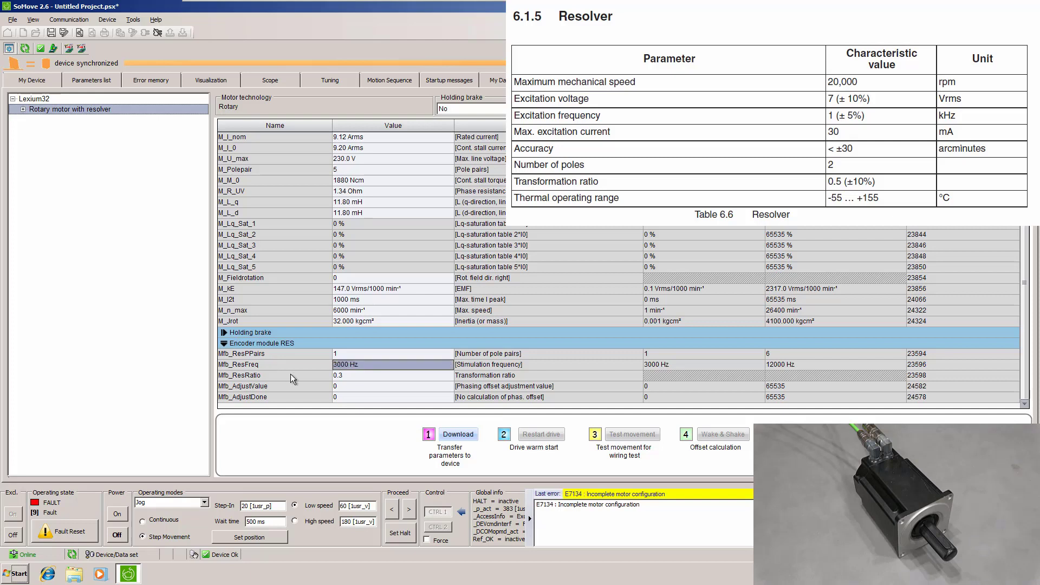
- Set the Mfb_ResRatio transformation ratio to 0.5
click(350, 376)
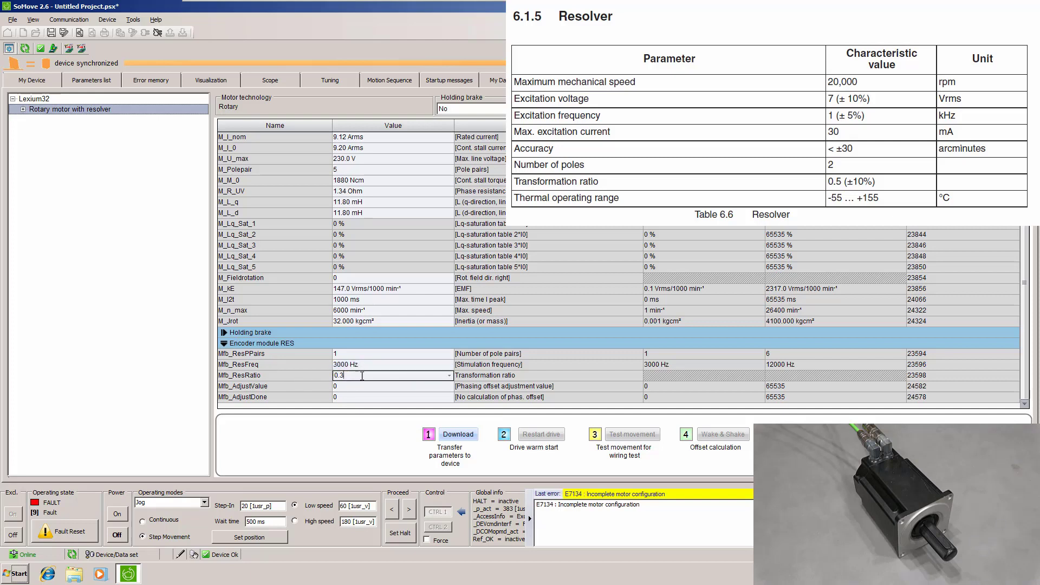
click(449, 375)
click(443, 391)
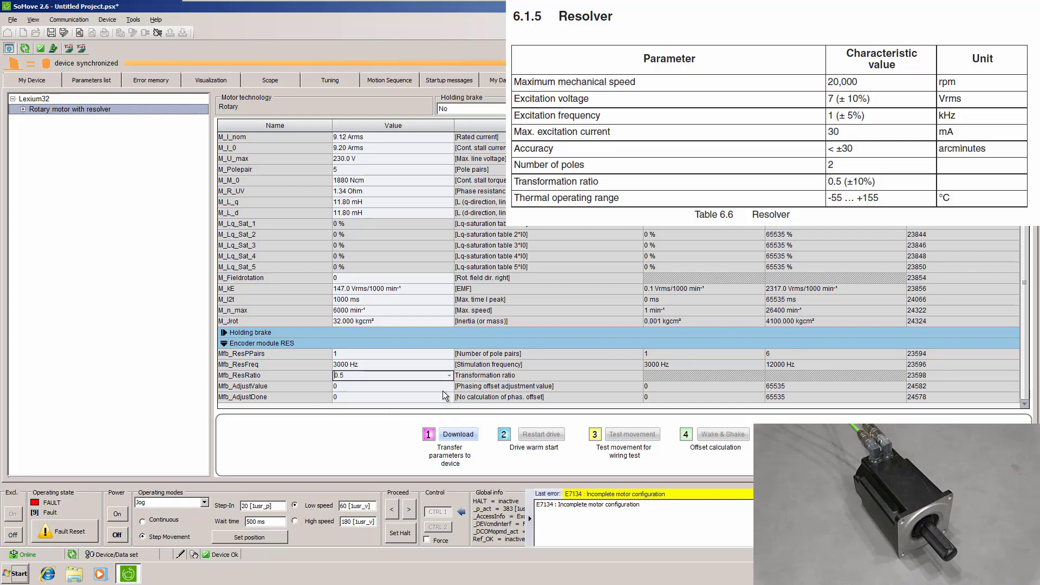
click(486, 376)
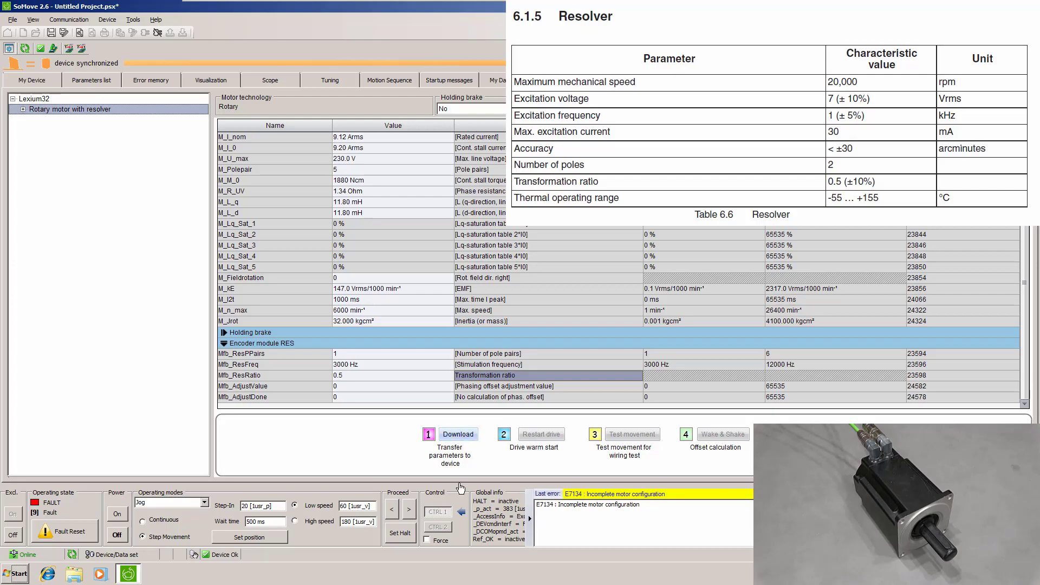
- Download the motor parameters to the drive, confirming the warning with OK
click(459, 434)
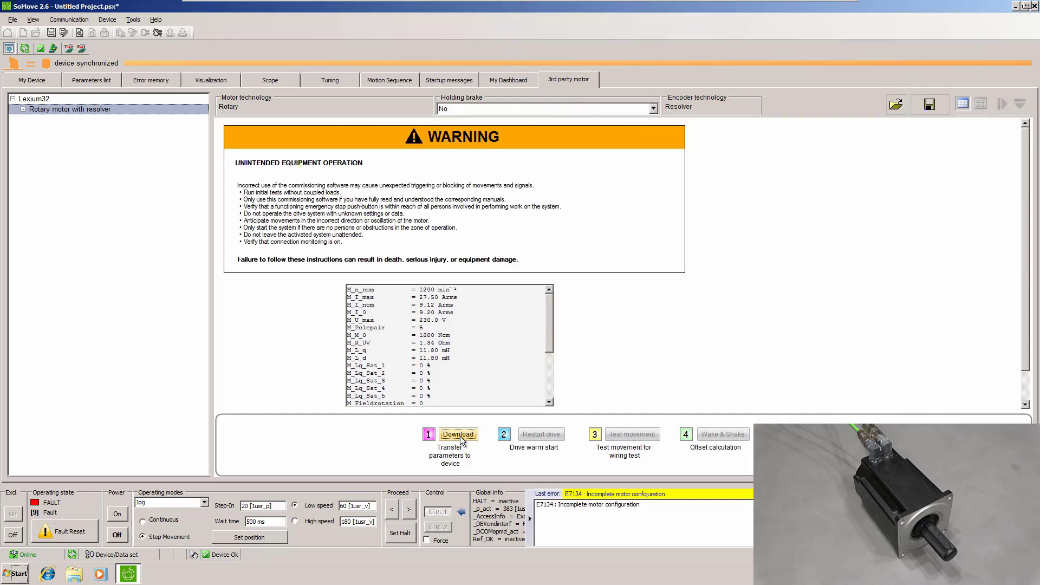
drag(547, 313, 548, 374)
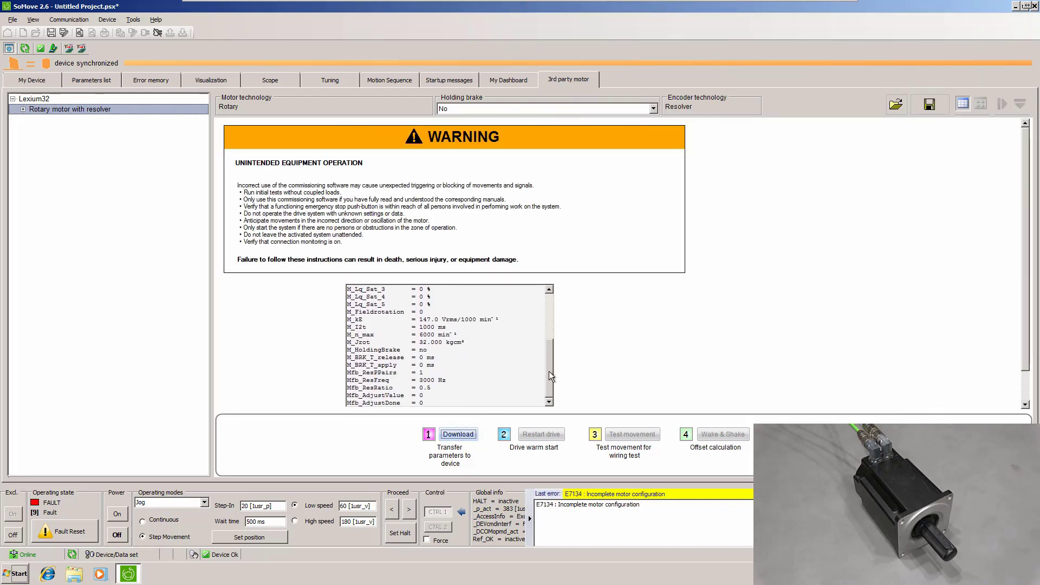
click(1023, 386)
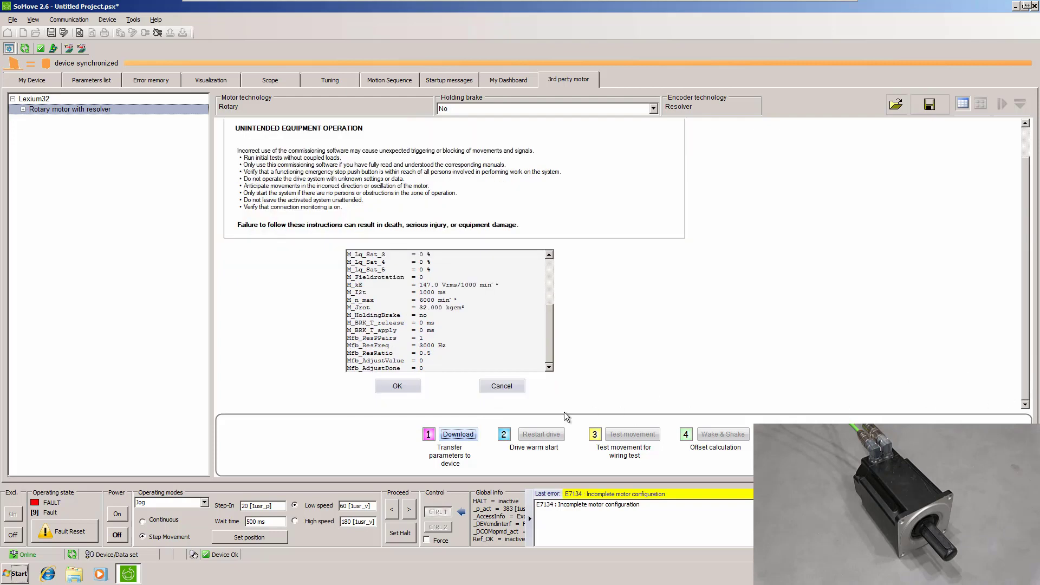
click(396, 386)
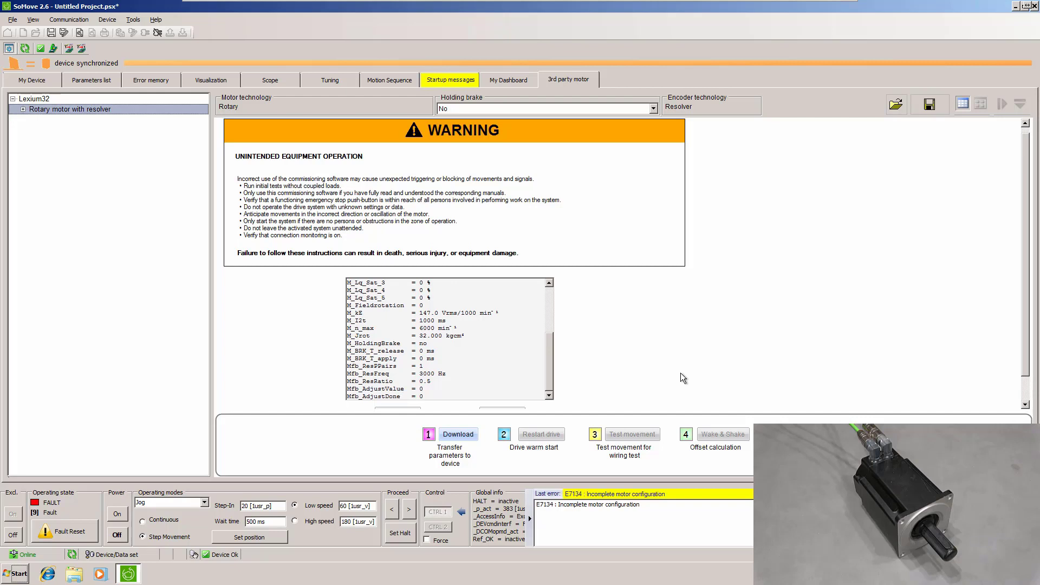
- Check the 'Bit 4 - Parameter changed' startup message and close the download dialog
click(440, 79)
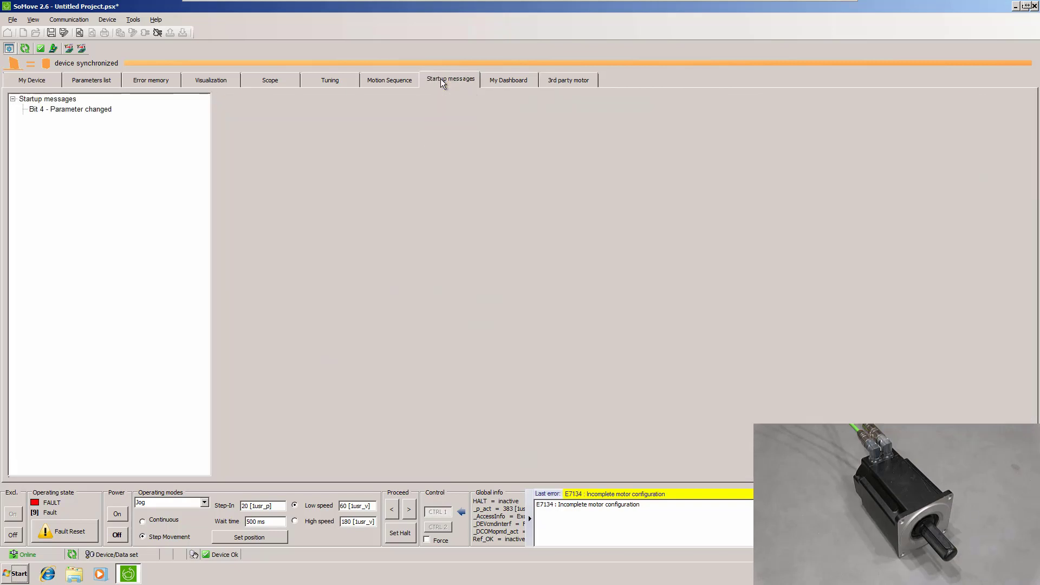
click(90, 110)
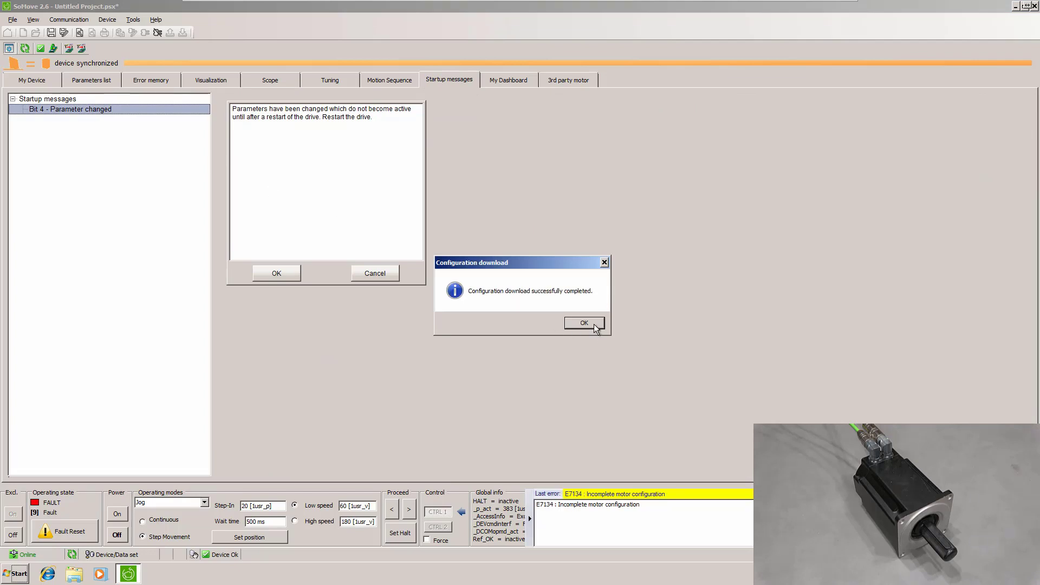
click(594, 324)
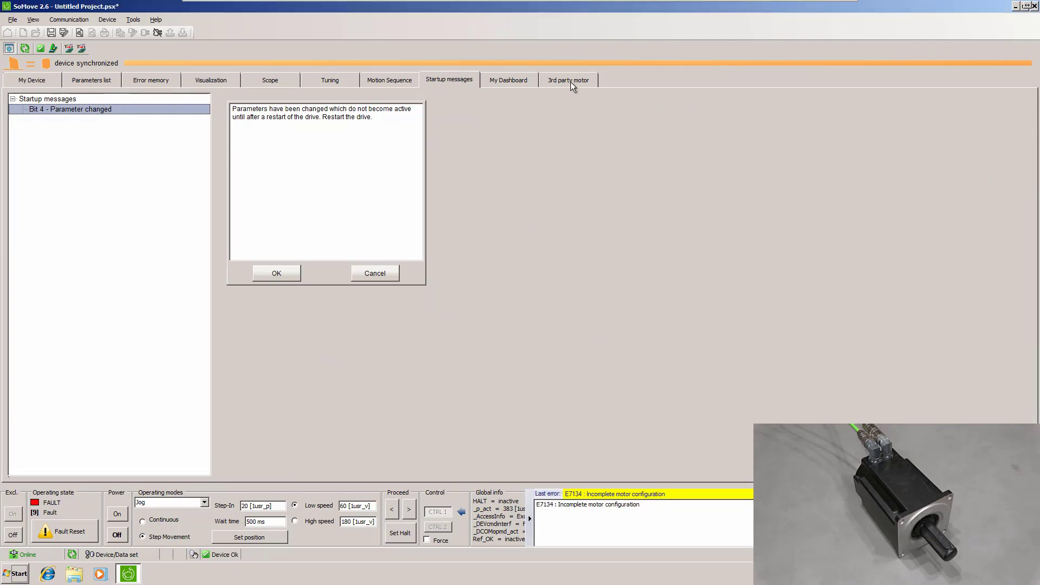
- Restart the drive via Device > User functions > Restart Drive and accept the updated motor topology
click(571, 82)
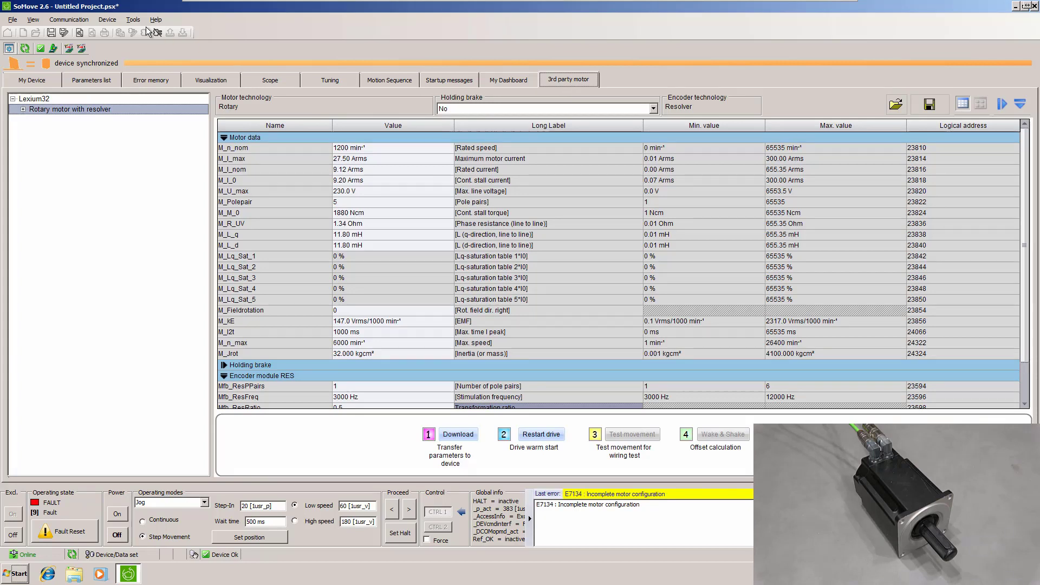
click(106, 20)
mouse_move(157, 82)
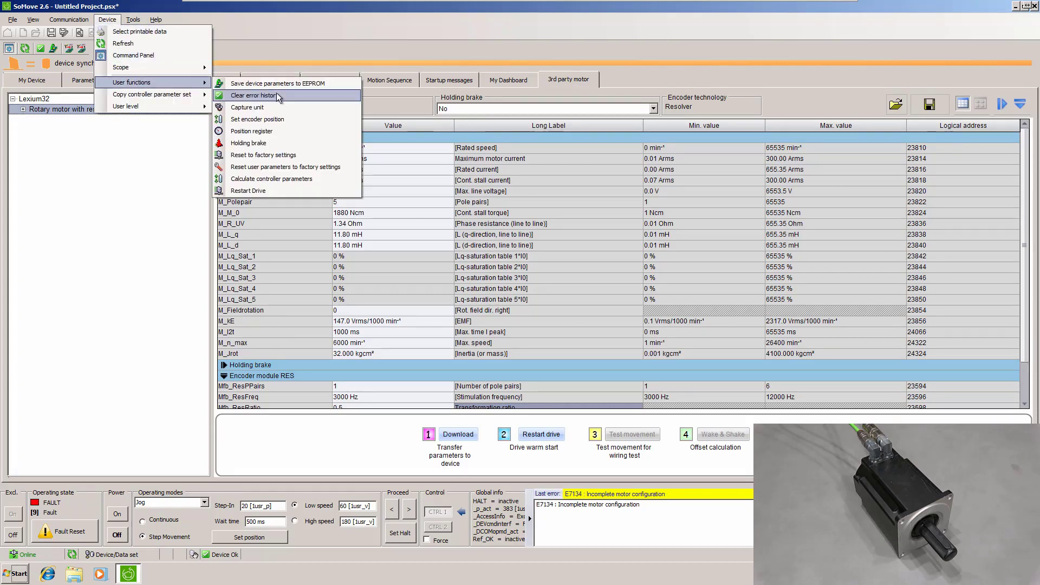
click(284, 190)
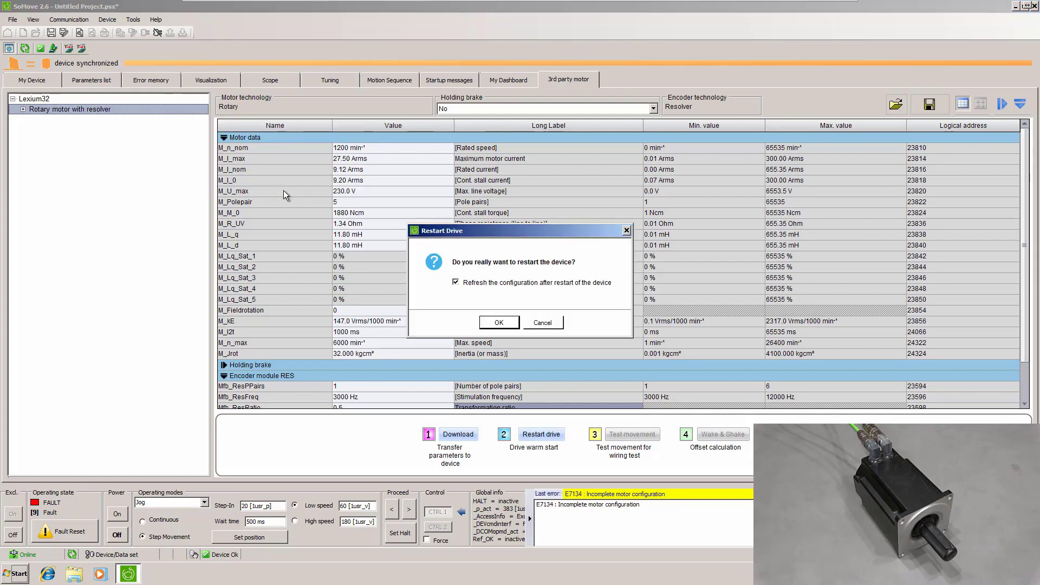
click(505, 324)
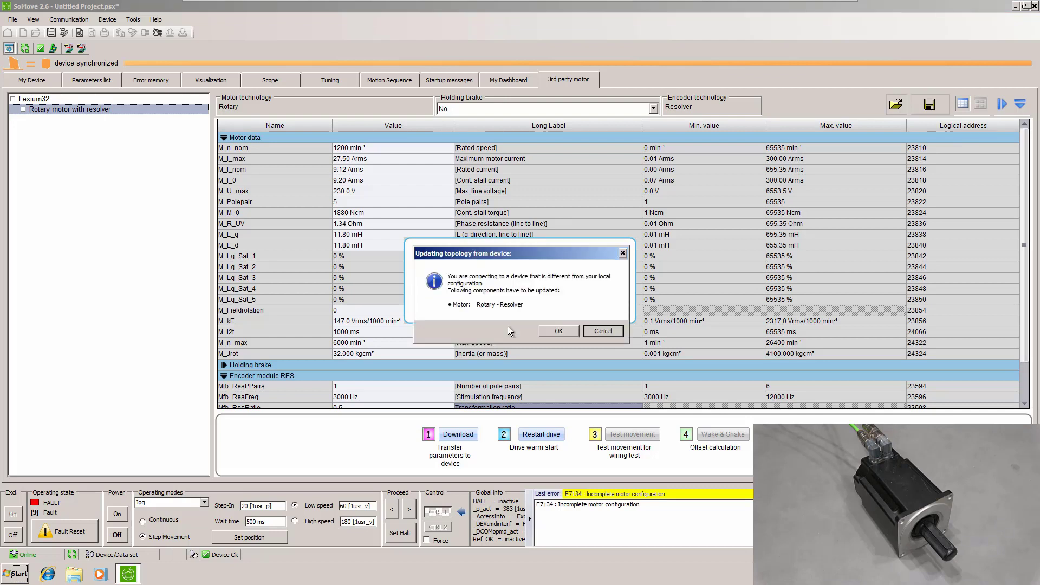
click(555, 330)
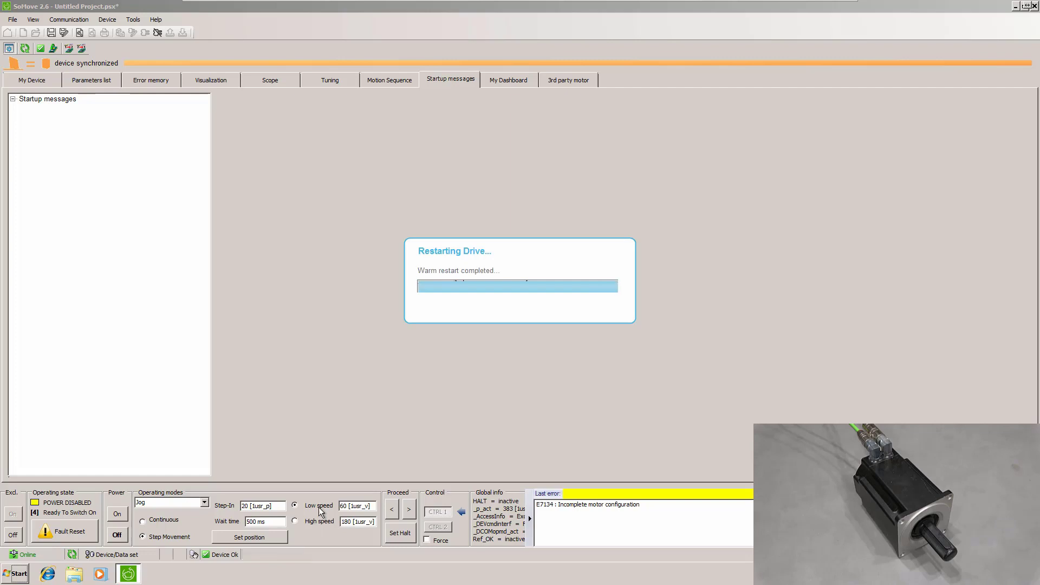
- On the 3rd party motor tab, run step 2 'Restart drive' for a second warm restart
click(577, 82)
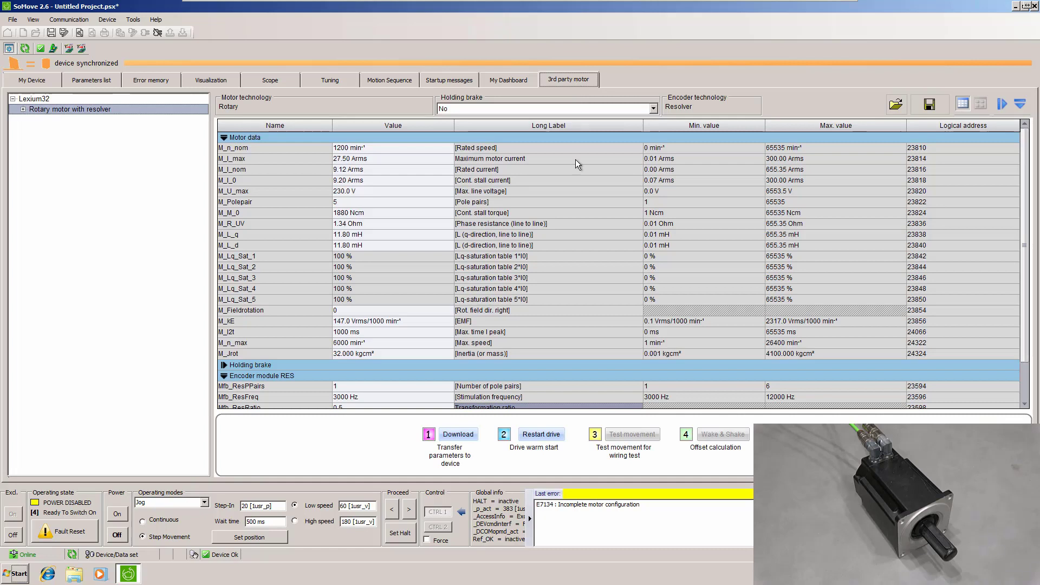
click(549, 436)
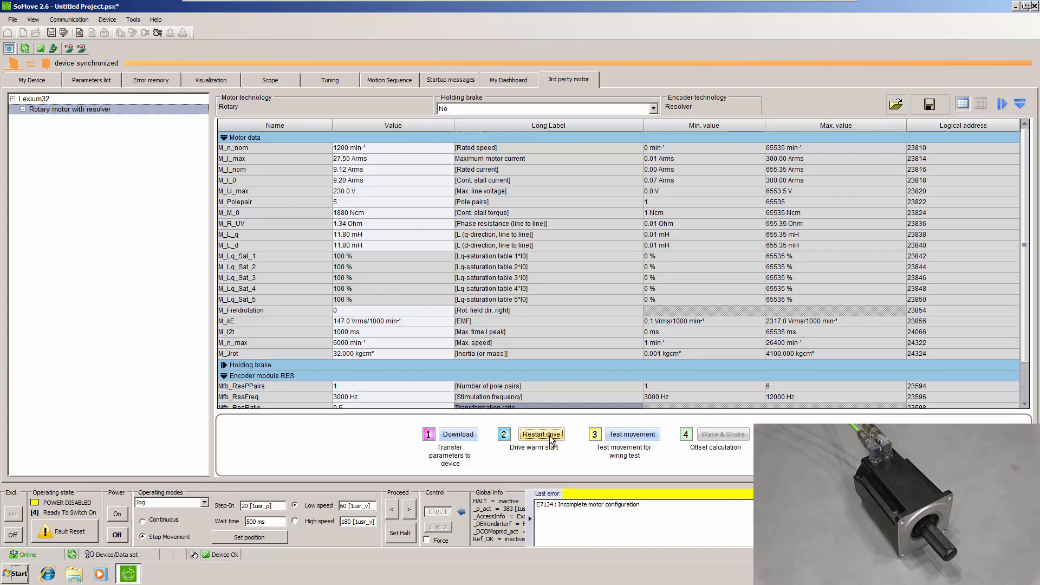
- Run the step 3 wiring test movement with the slider lowered to 10
click(645, 441)
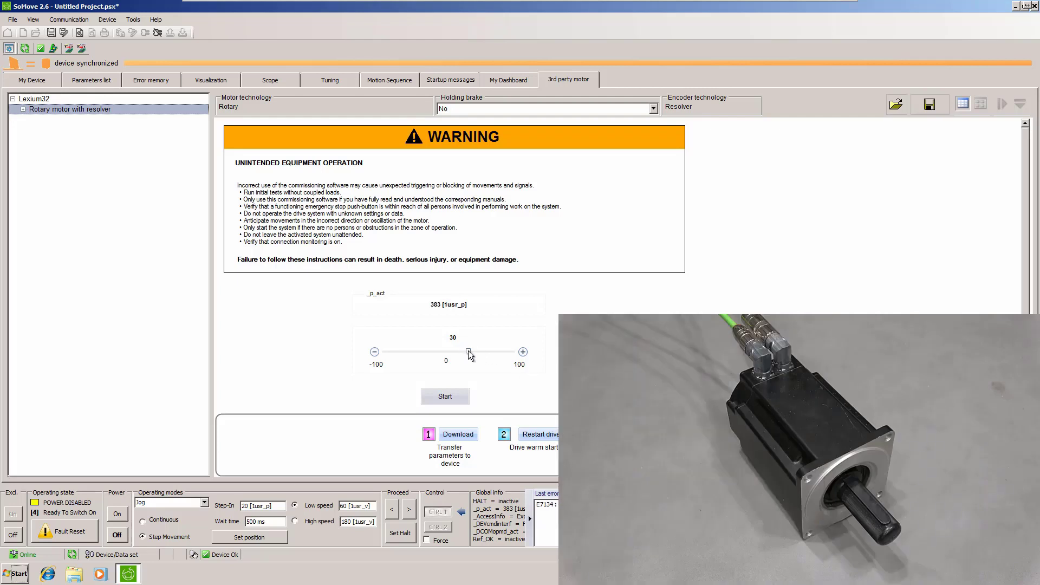
drag(468, 352, 457, 358)
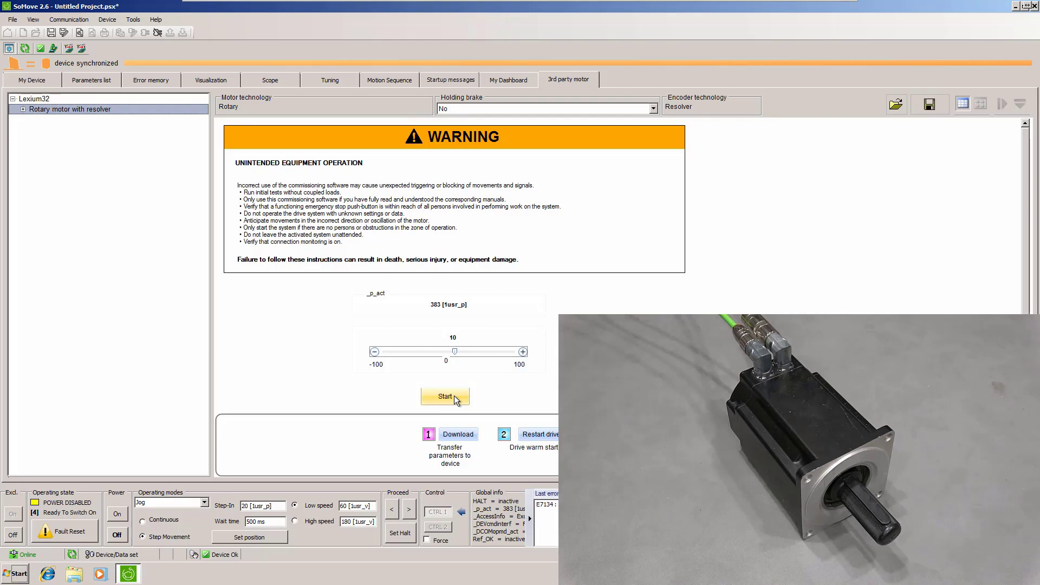
click(454, 396)
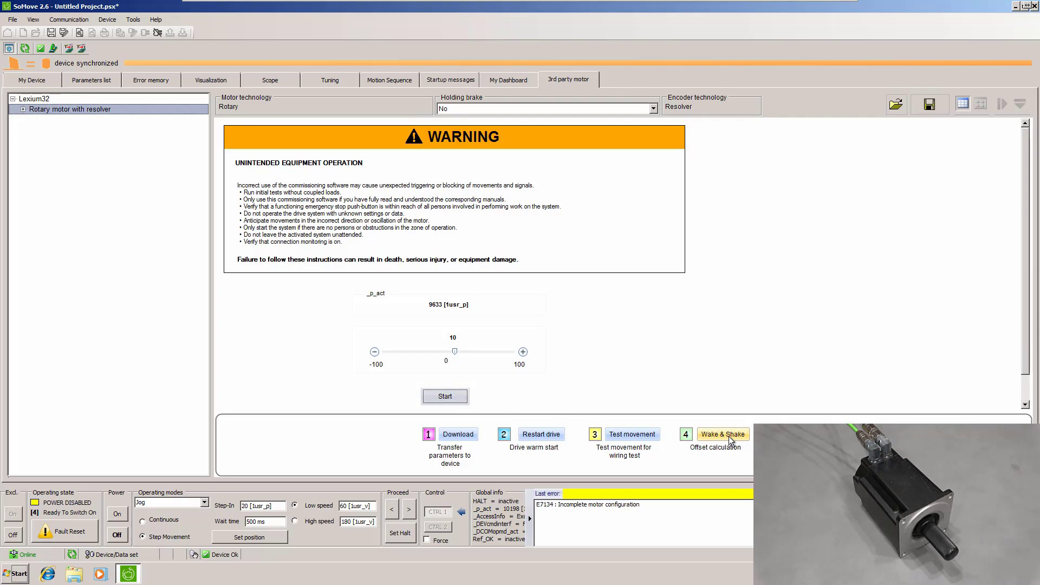
- Run the step 4 Wake & Shake offset calculation to 100% and accept Mfb_AdjustValue 49151
click(731, 439)
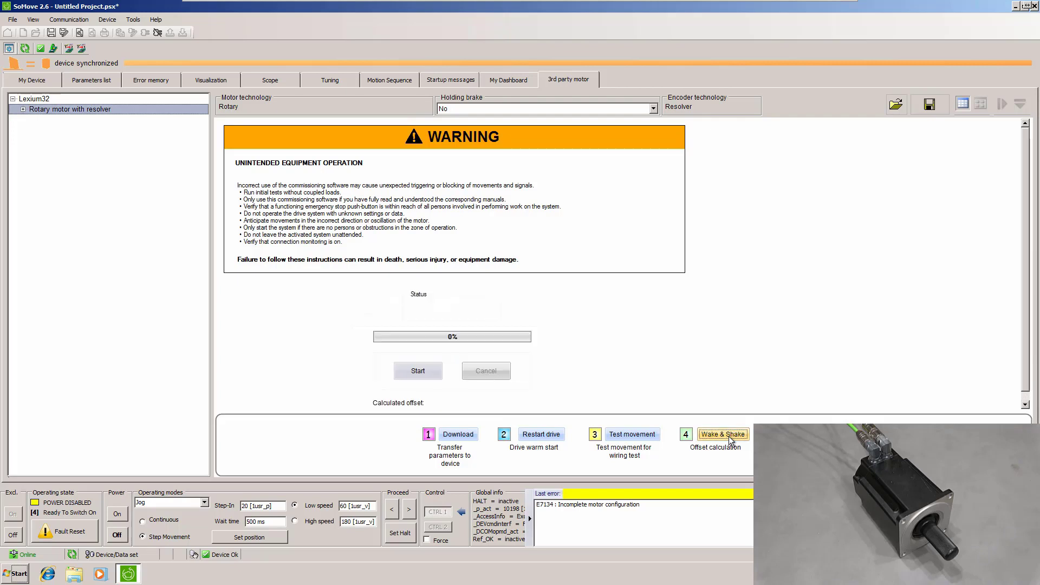
click(428, 375)
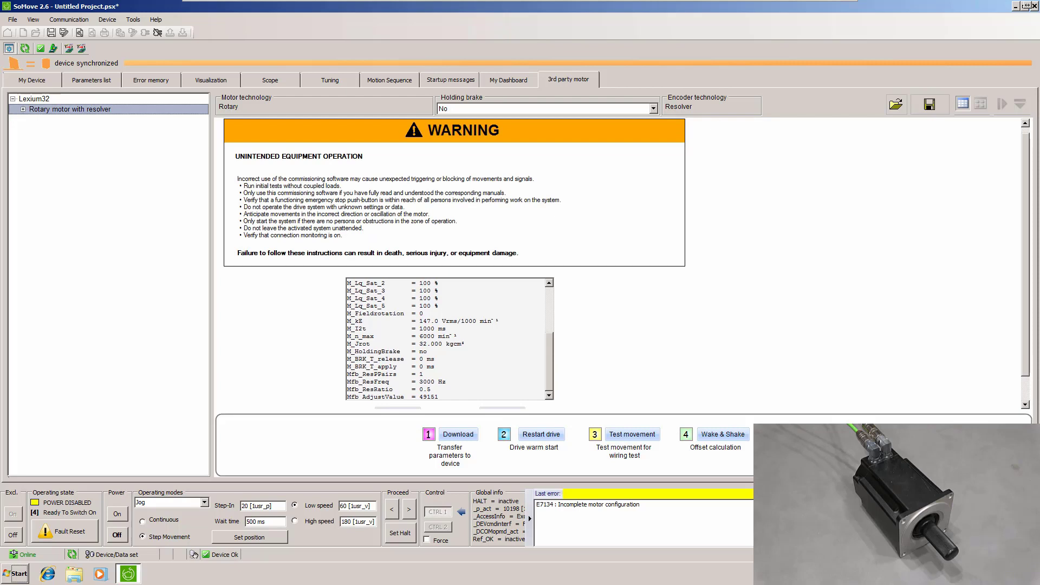
scroll(1027, 397, down, 1)
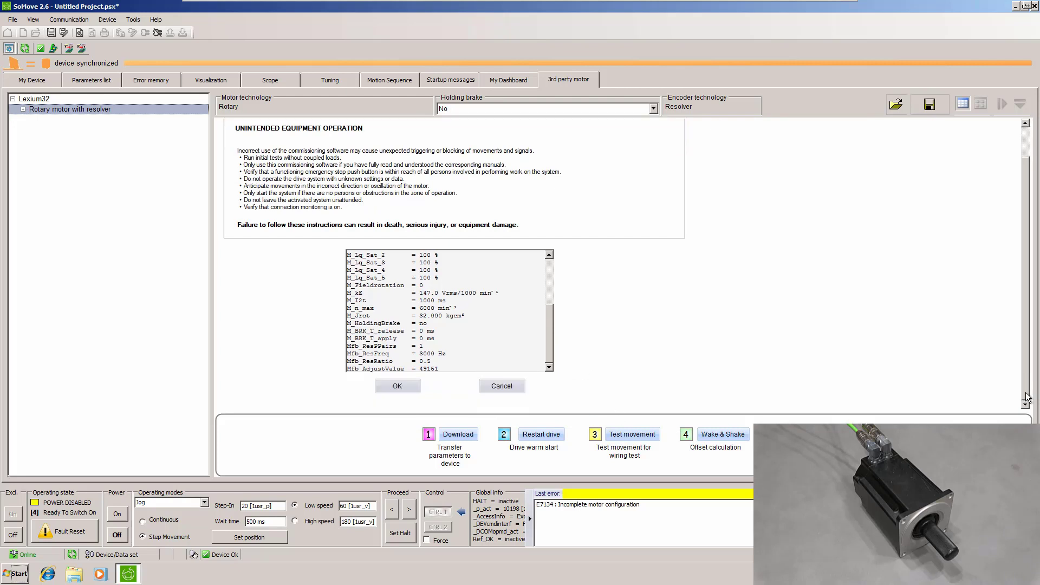
scroll(406, 389, up, 1)
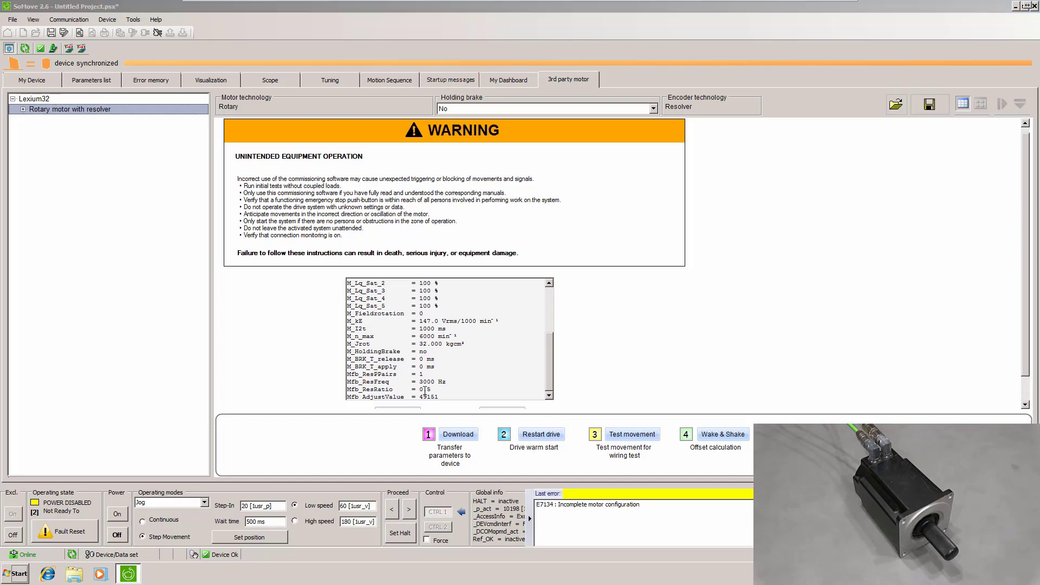
click(589, 325)
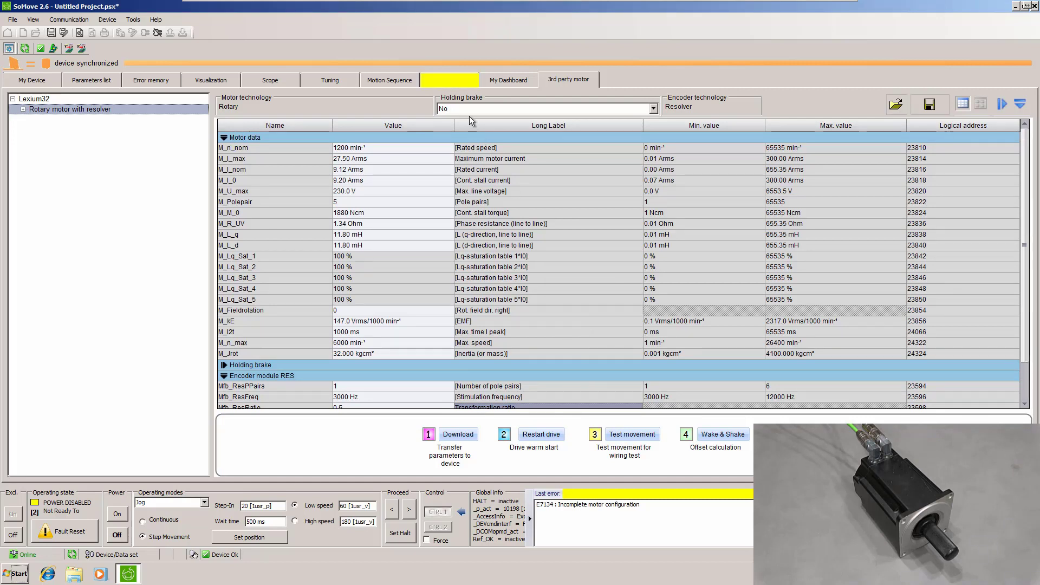
- Review the 'Bit 4 - Parameter changed' message, then restart the drive via Device > User functions
click(453, 83)
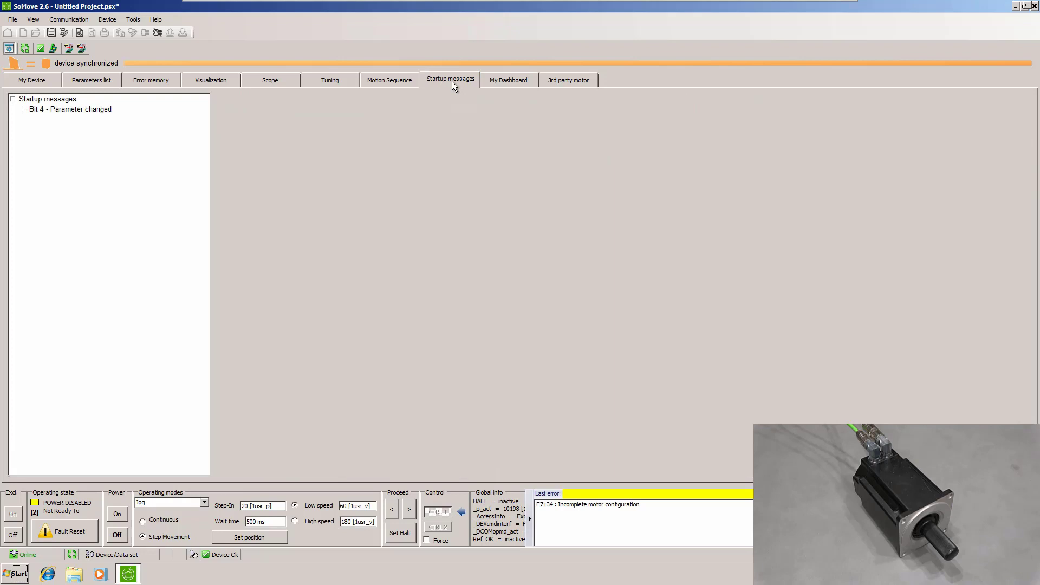
click(100, 110)
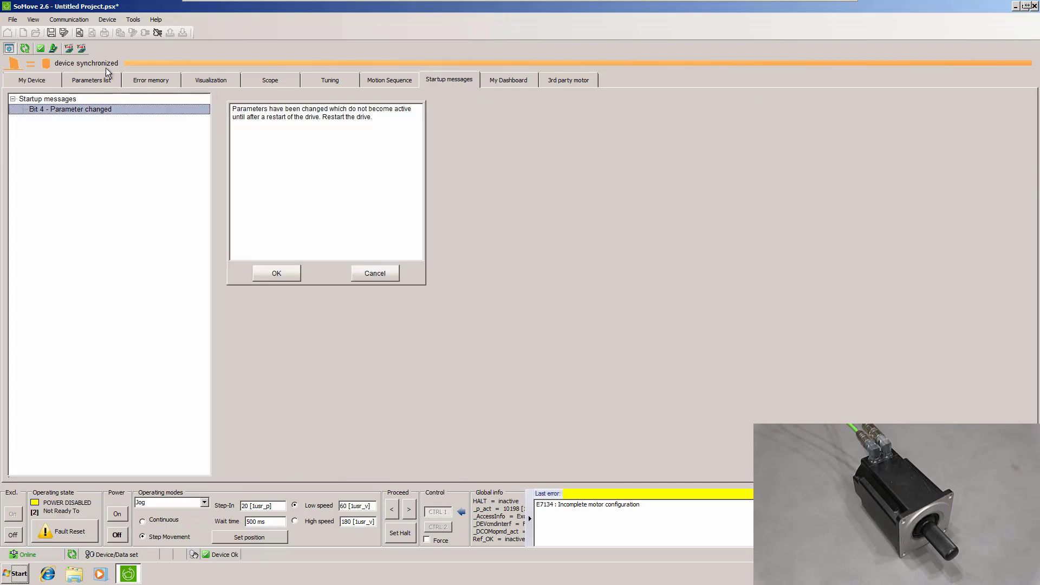
click(107, 21)
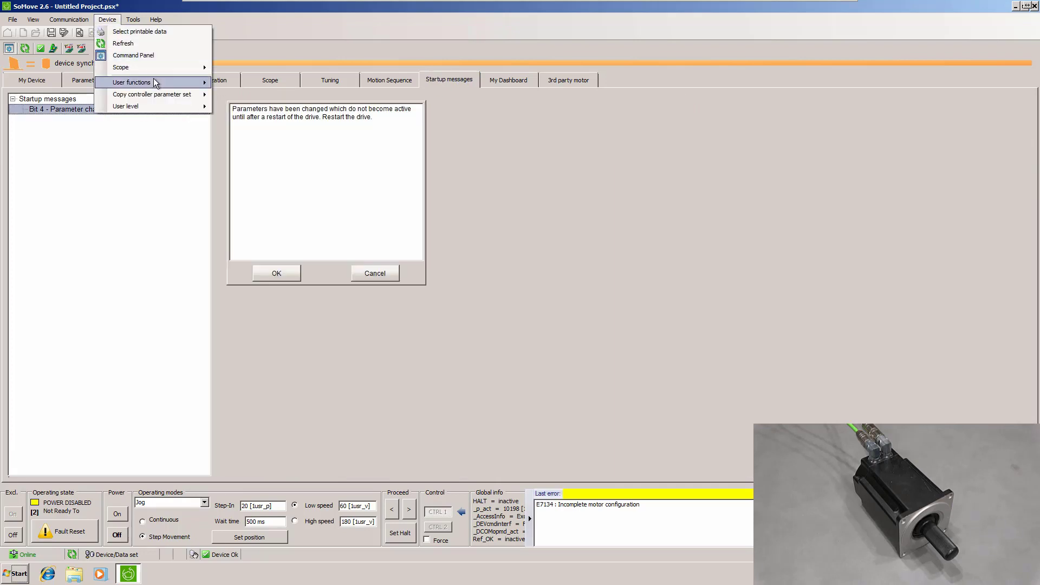
mouse_move(154, 82)
click(248, 190)
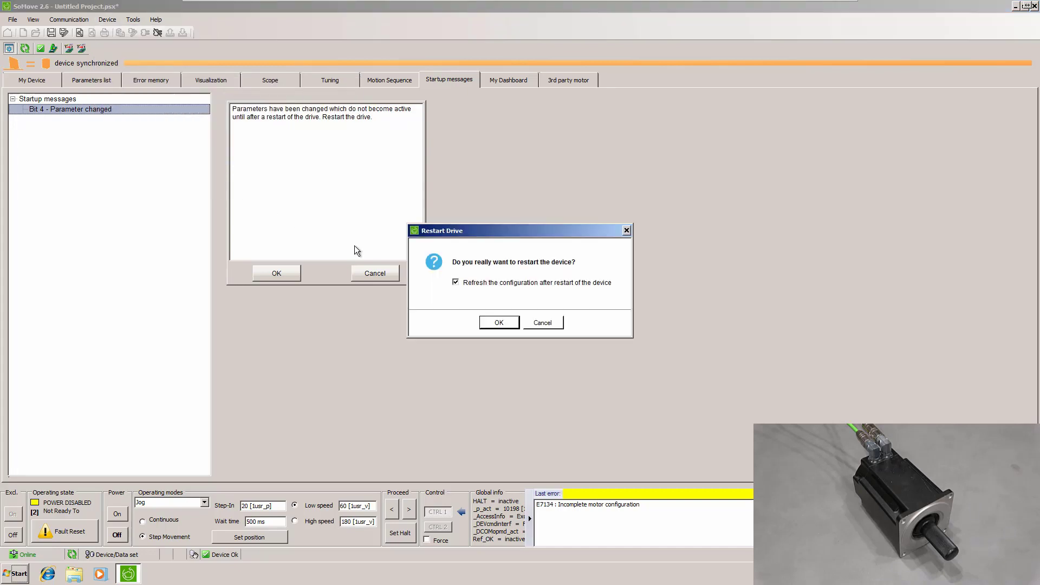
click(500, 323)
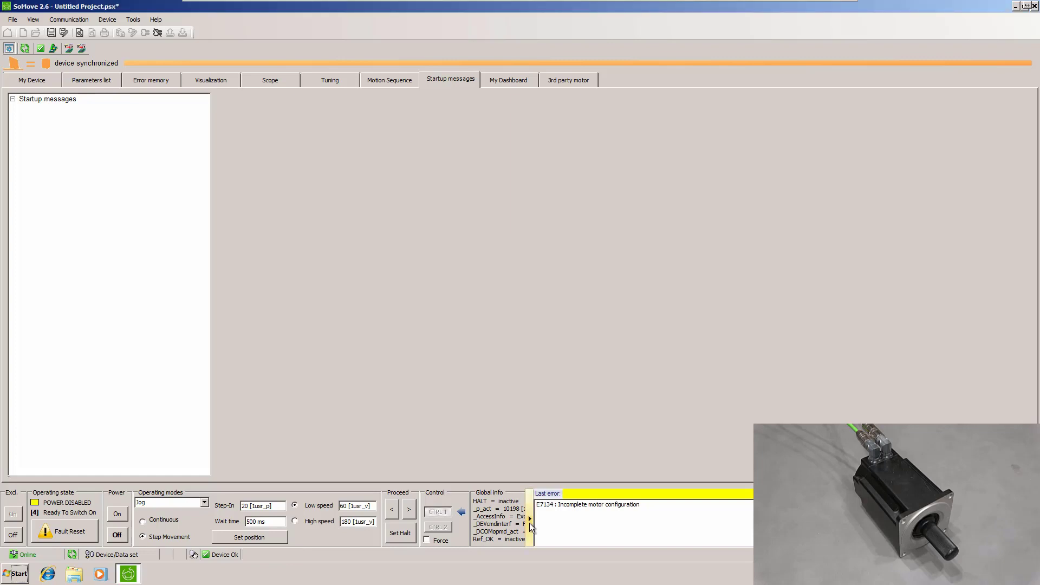
- Power on the drive and jog the motor continuously in the '>' and '<' directions
click(529, 523)
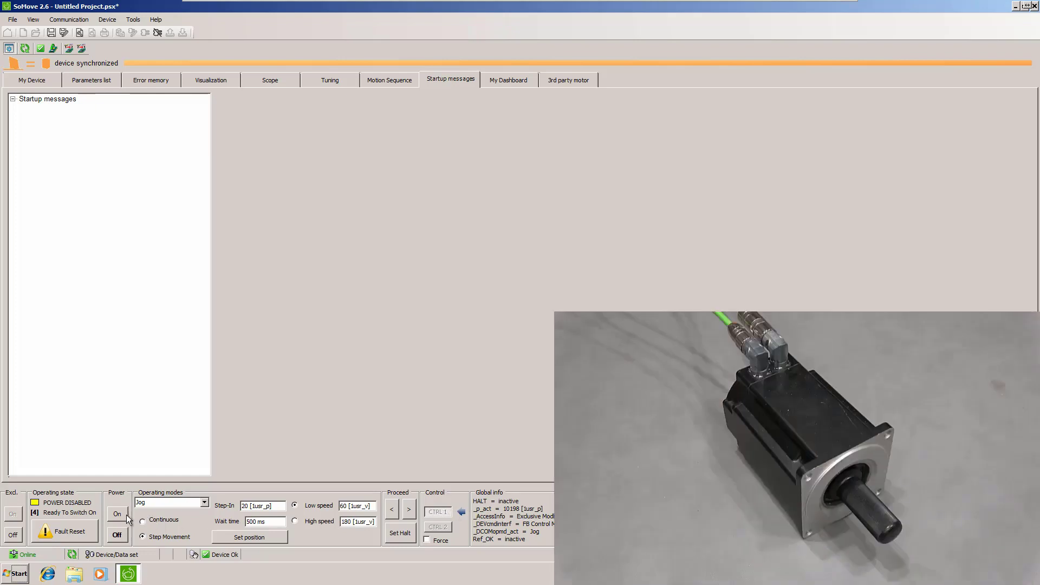
click(118, 515)
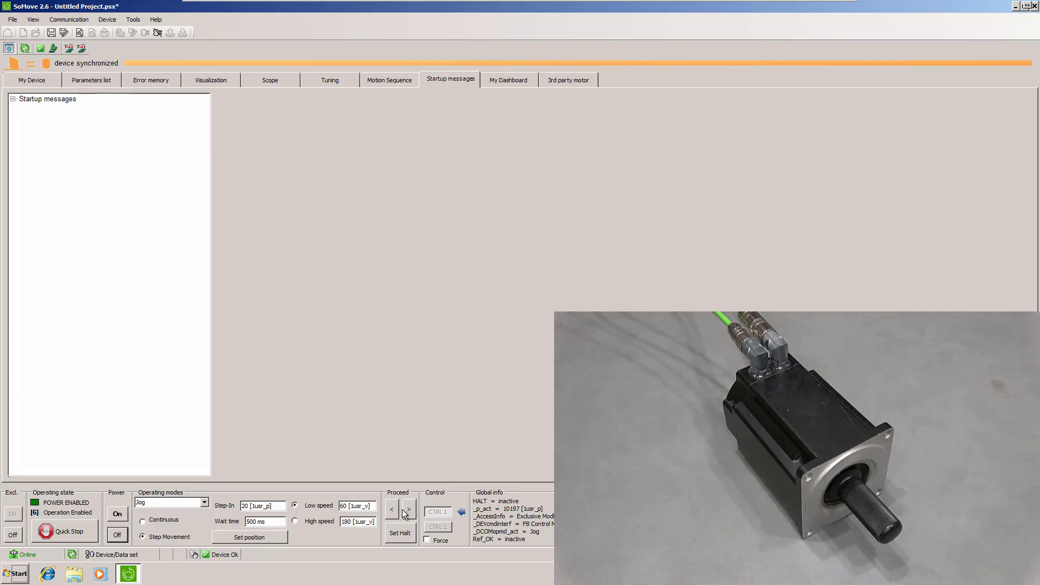
click(144, 521)
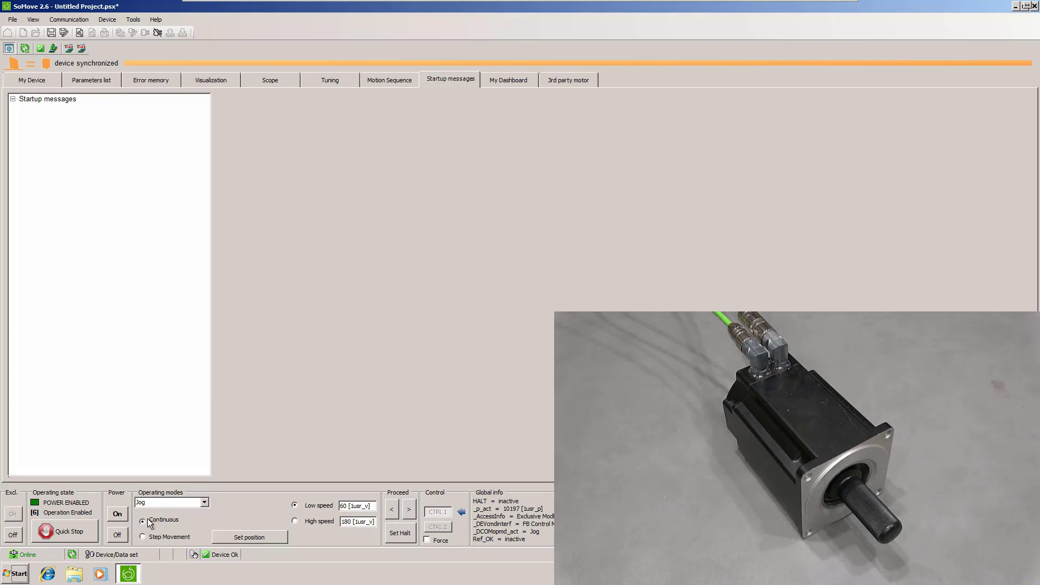
click(412, 511)
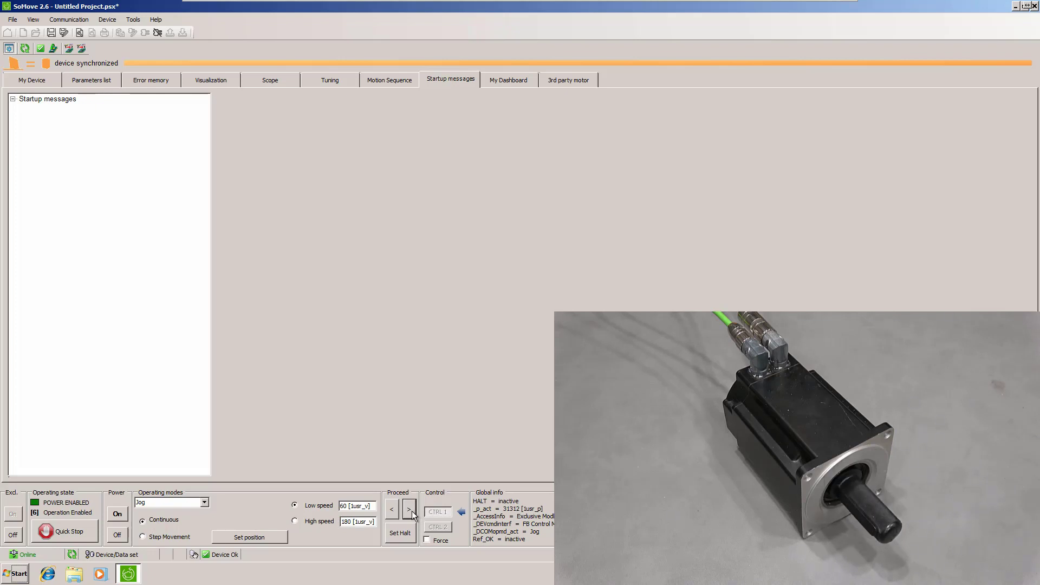
click(394, 510)
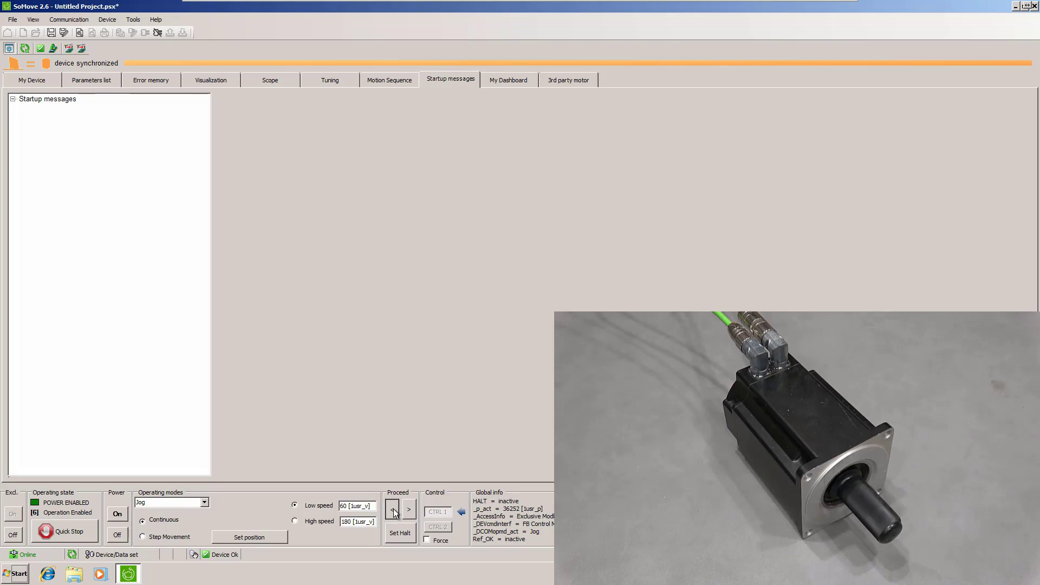